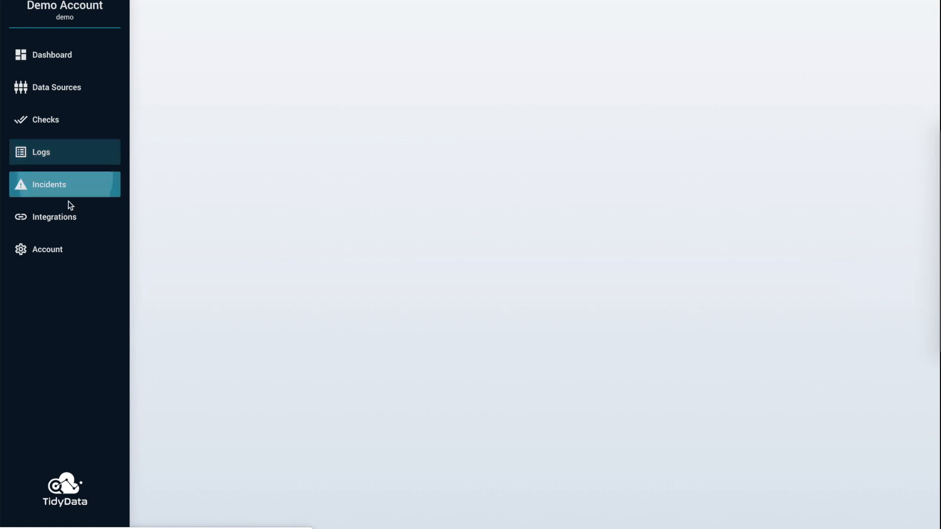
Step: Add a Slack integration named TidyData Slack, fill in its API key and save it
left_click(73, 222)
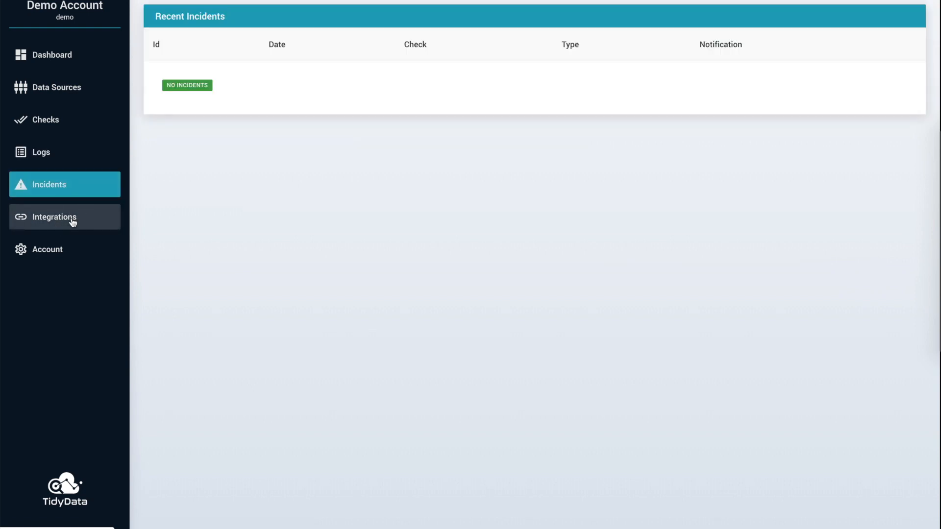
left_click(848, 37)
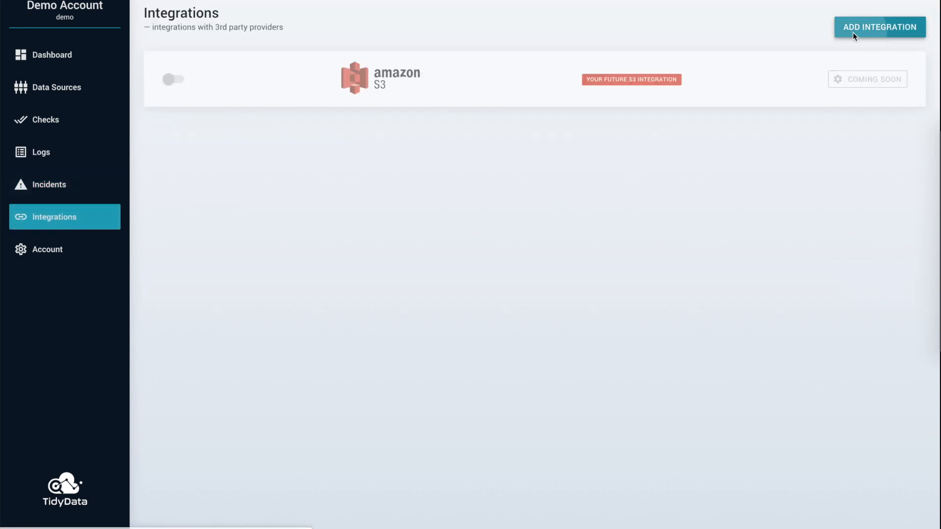
left_click(475, 241)
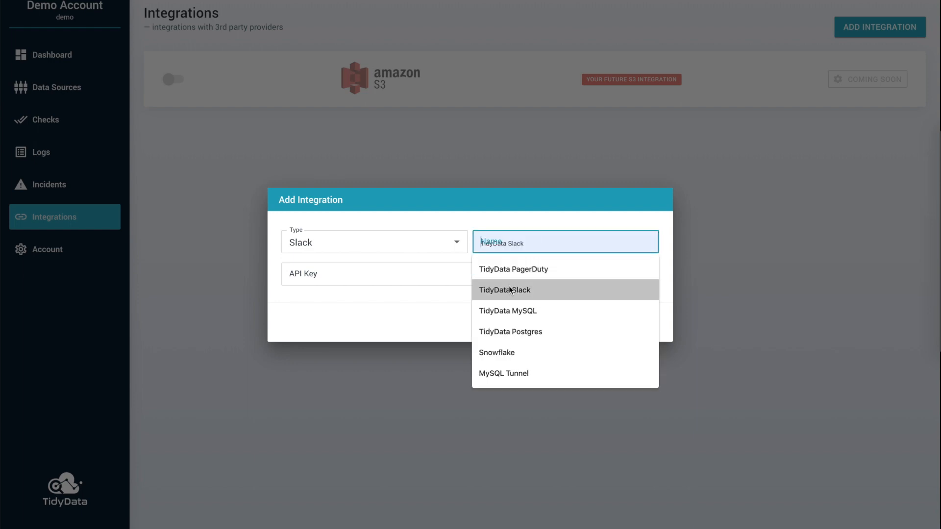
left_click(490, 289)
left_click(476, 278)
left_click(461, 318)
left_click(638, 323)
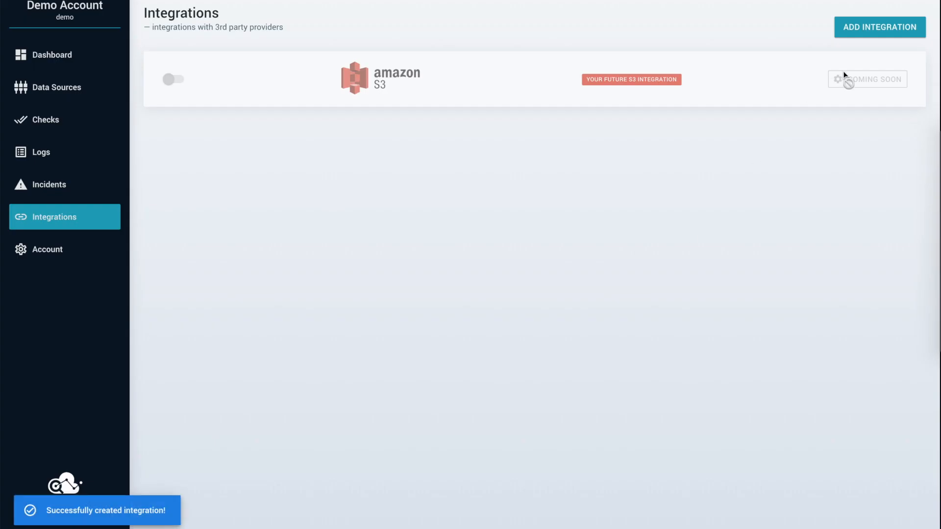
Step: Add a Pager Duty integration named TidyData PagerDuty, fill in its API key and save it
left_click(863, 36)
left_click(411, 245)
left_click(397, 255)
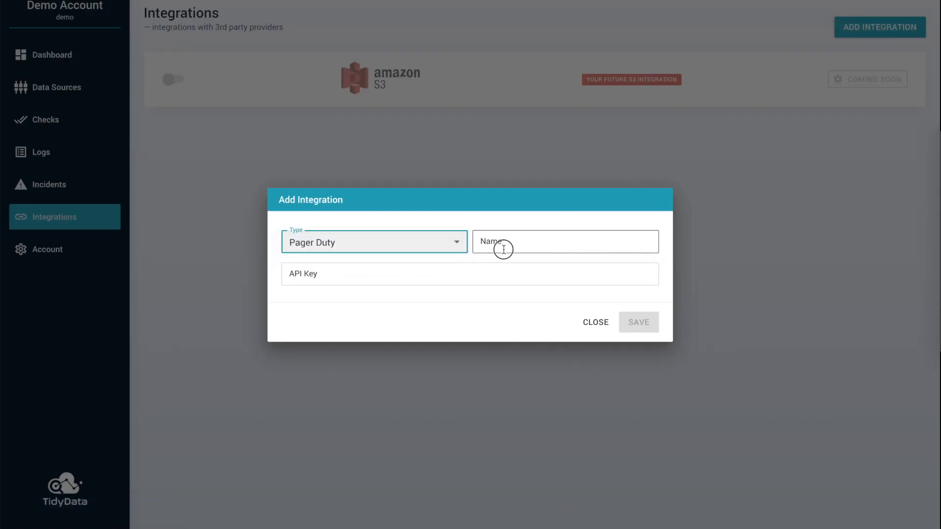
left_click(504, 248)
left_click(477, 269)
left_click(475, 272)
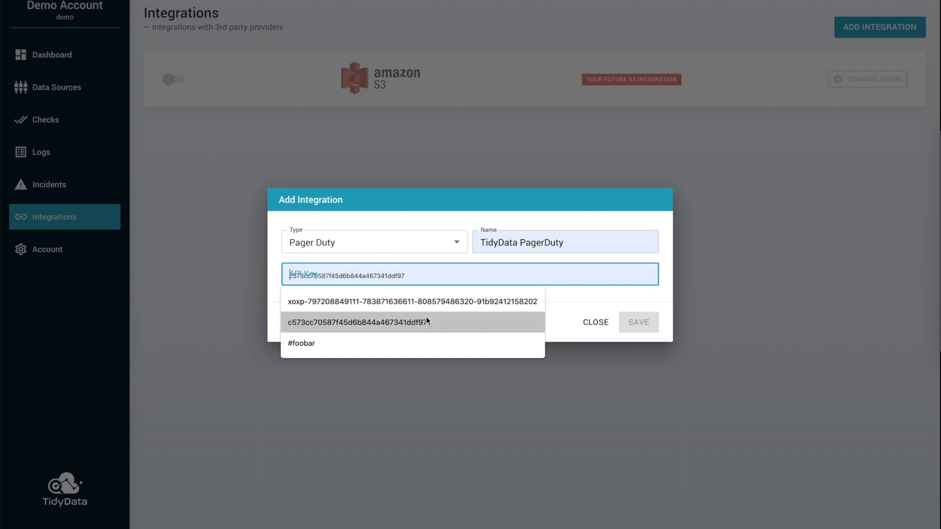
left_click(462, 319)
left_click(641, 322)
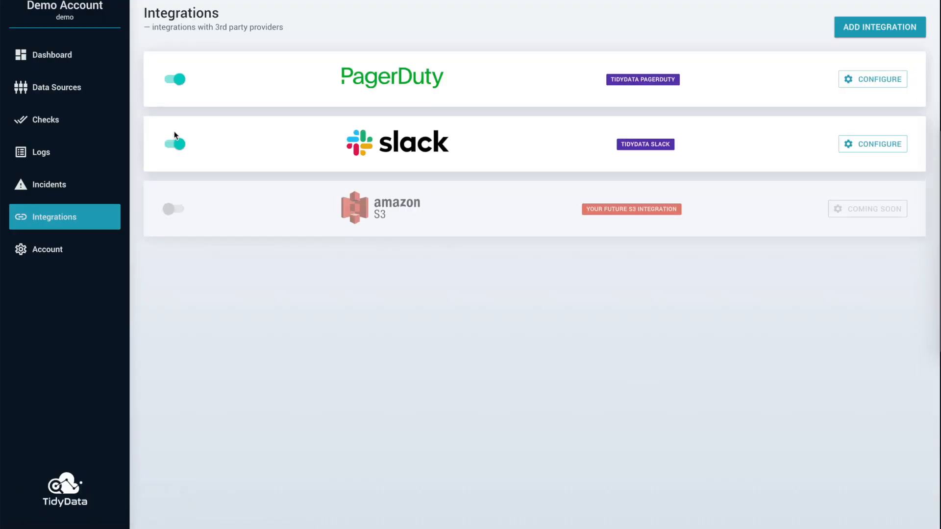
Step: Start a new data source with MySQL as the source and name it TidyData MySQL
left_click(79, 91)
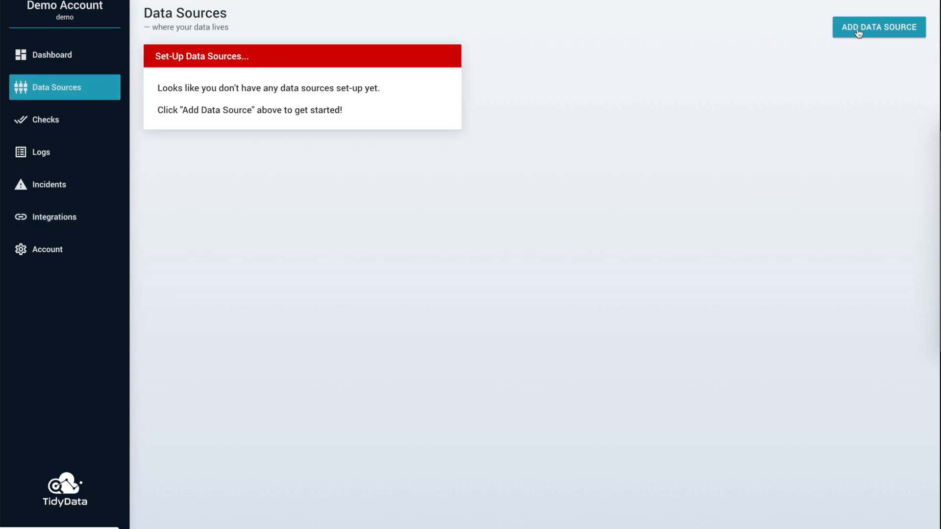
left_click(859, 29)
left_click(447, 96)
left_click(435, 113)
left_click(377, 128)
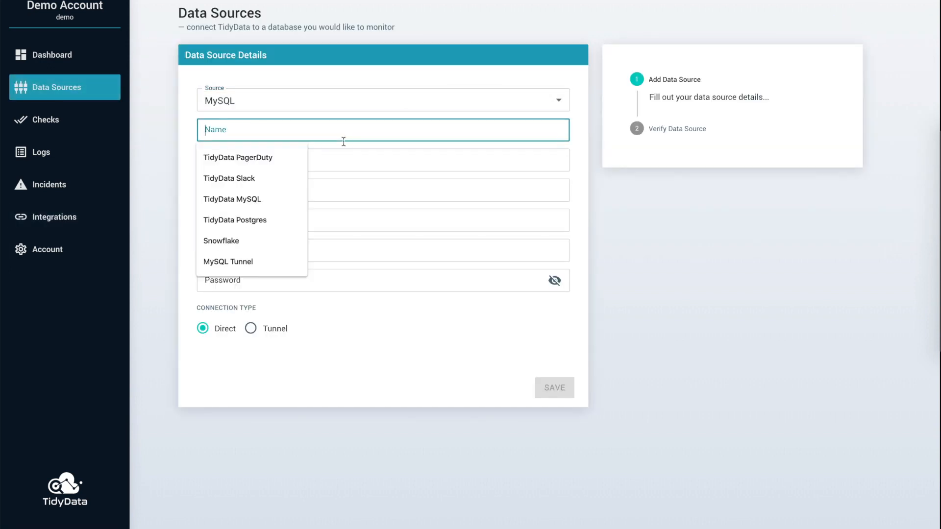
left_click(269, 199)
Step: Set the database to tidydata, host to tidydata-mysql.c5z4amc35uww.us-east-1.rds.amazonaws.com, port to 3306 and username to tidydata
left_click(264, 162)
left_click(249, 187)
left_click(243, 191)
left_click(249, 219)
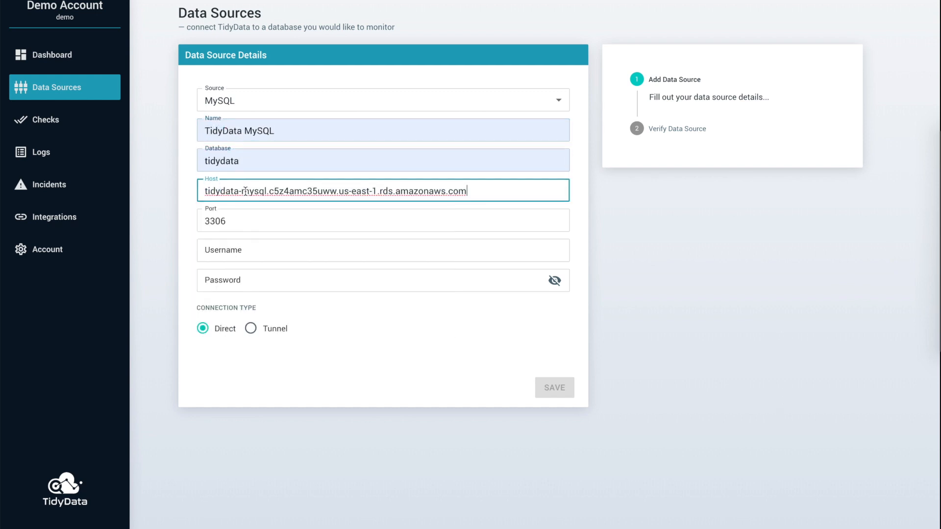
left_click(237, 245)
left_click(233, 275)
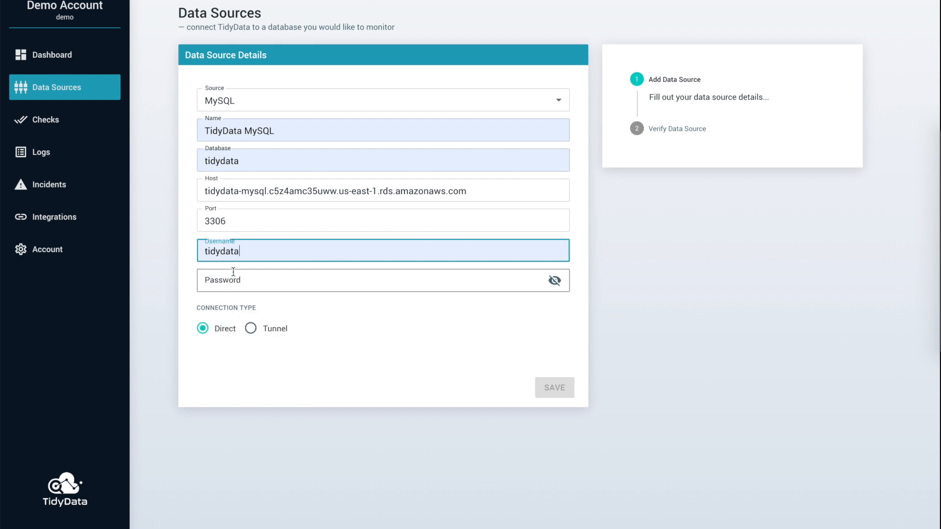
Step: Enter the database password, keep the connection type Direct and save the data source
left_click(231, 280)
type("••")
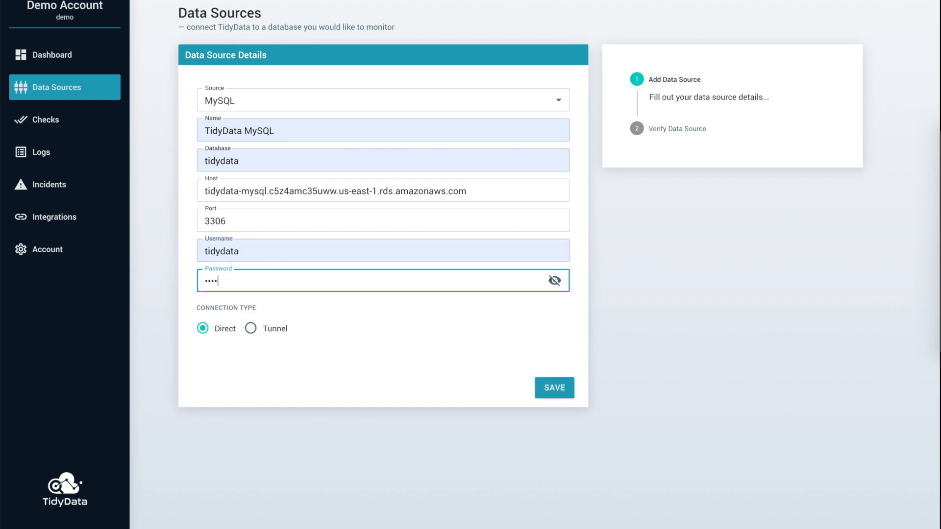
left_click(251, 328)
left_click(202, 328)
left_click(553, 388)
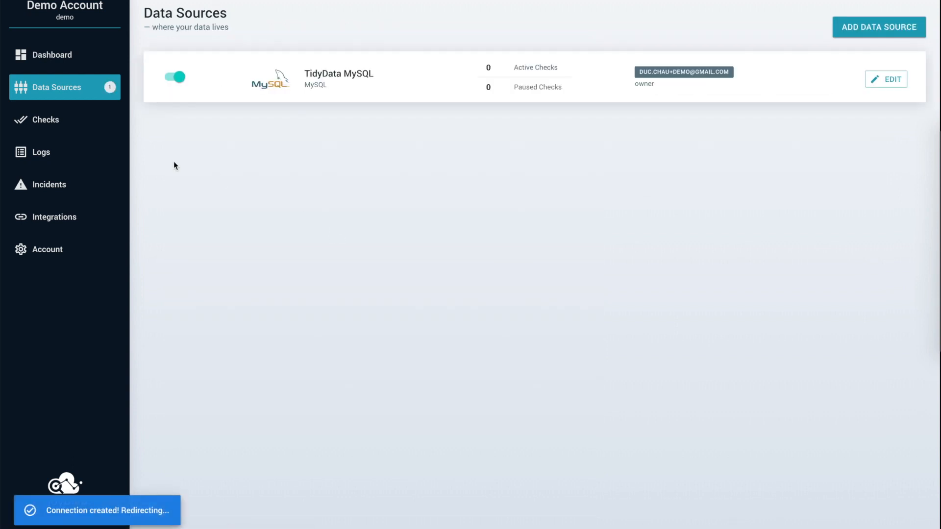
Step: Start a new check named Customer Signups on the TidyData MySQL data source
left_click(68, 122)
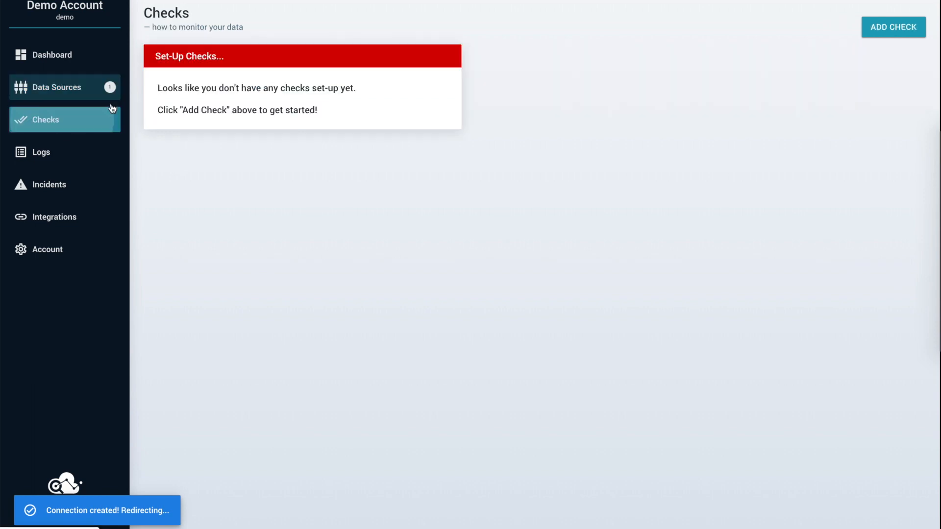
left_click(892, 28)
left_click(349, 95)
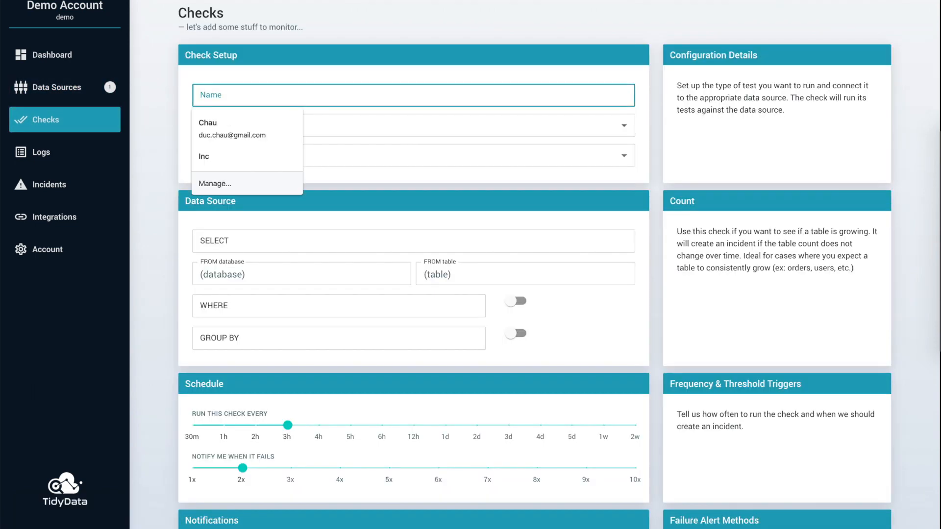
type("Cus")
key("Down")
key("Down")
key("Return")
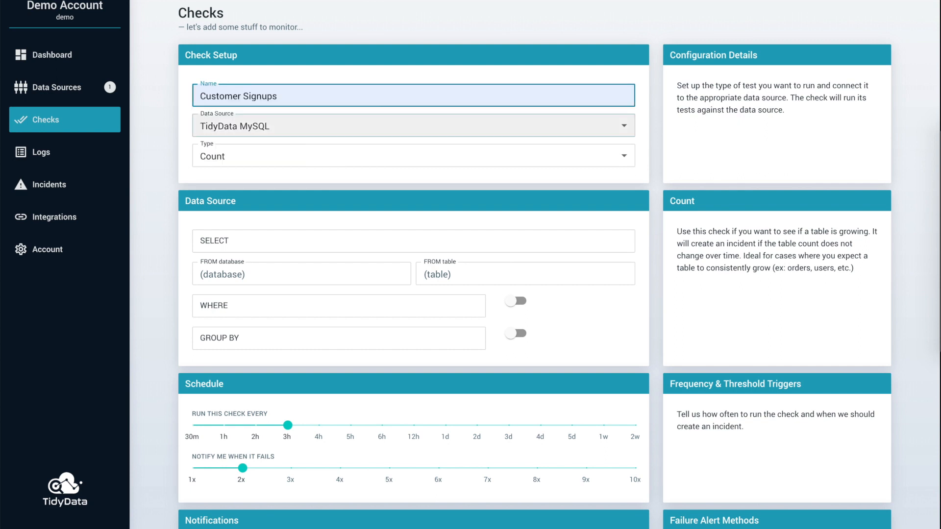
Step: Define the check's query as count(*) from the customers table in the tidydata database
left_click(222, 239)
left_click(262, 271)
left_click(263, 273)
left_click(248, 300)
left_click(443, 277)
type("customers")
key("Return")
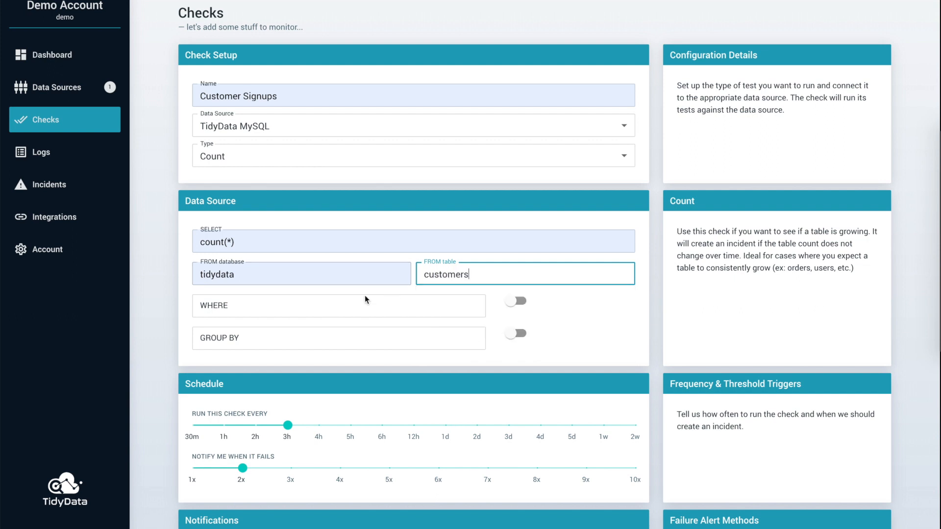
Step: Schedule the check to run every 1h and notify when it fails 1x
left_click_drag(287, 426, 225, 425)
left_click(242, 467)
left_click_drag(242, 465, 194, 467)
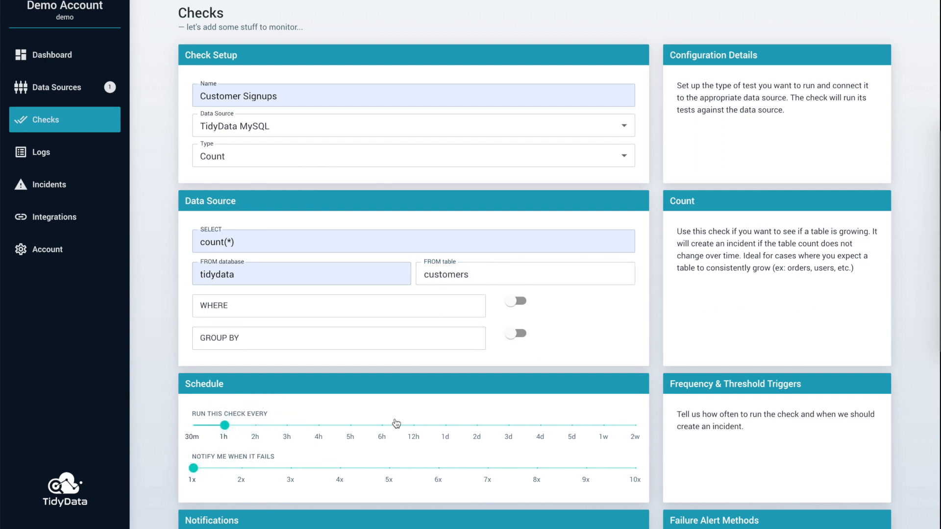
Step: Fill in the demo account's e-mail address as the recipient of the check's email notification
scroll(396, 424, "down", 4)
left_click(382, 368)
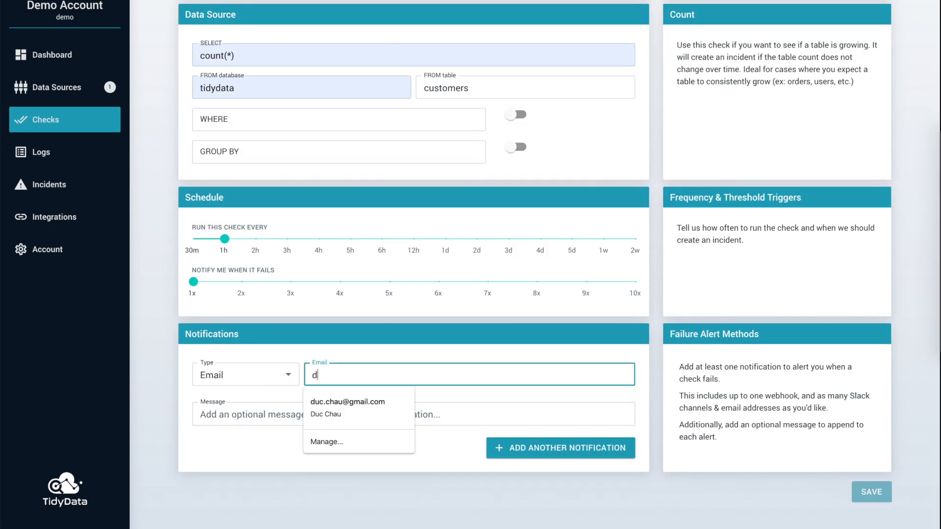
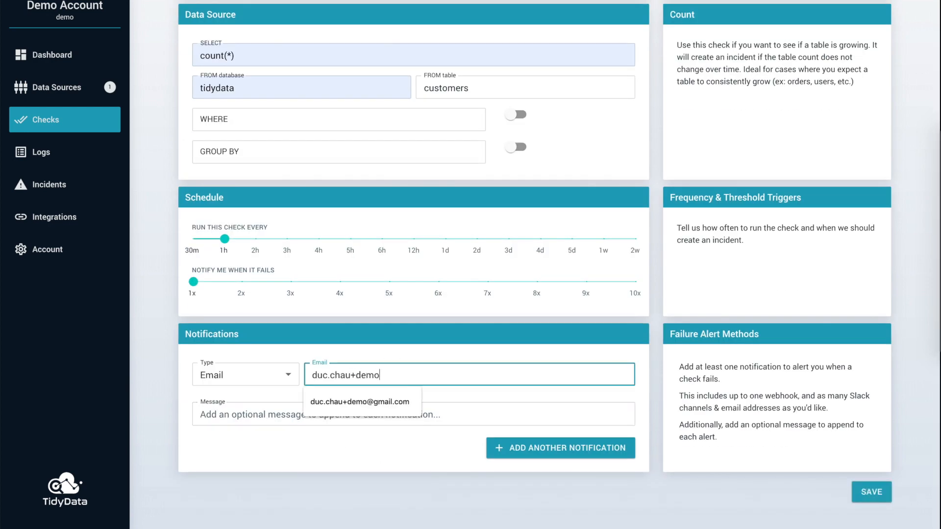
key("Down")
key("Return")
key("Tab")
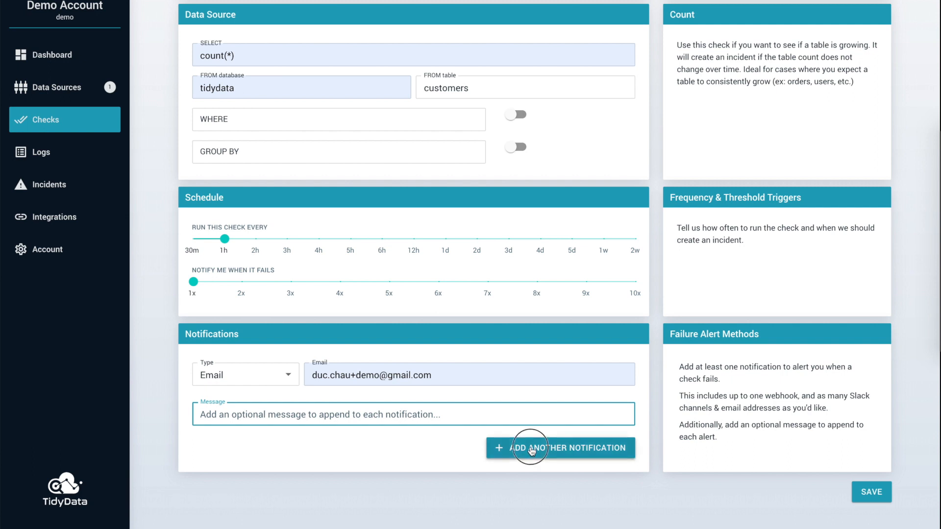
Step: Add a second notification of type Slack that alerts the #alerts-test channel
left_click(531, 450)
left_click(247, 416)
left_click(248, 427)
left_click(314, 450)
Step: Enter the notification message "Customers are not signing up, check out recent deployments." and save the check
left_click(314, 451)
type("Customers")
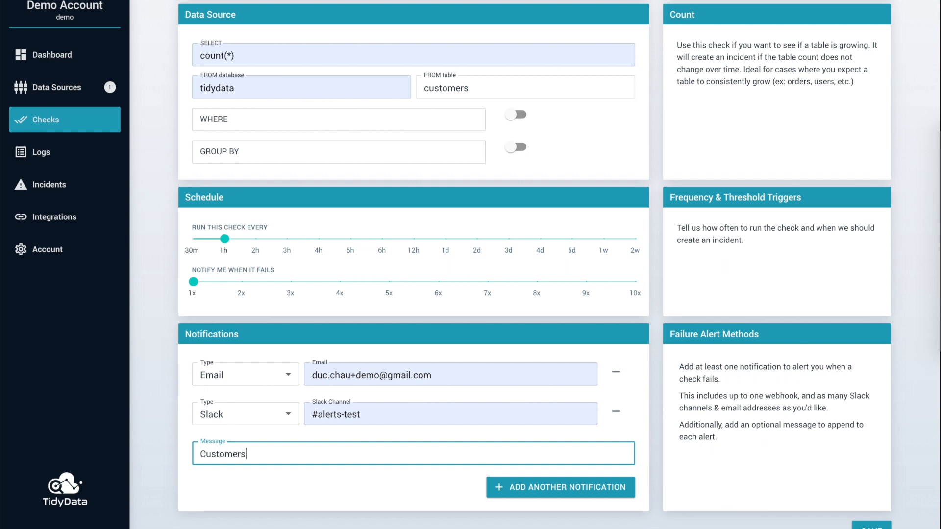
type(" are not signing up, check out recent de")
scroll(309, 448, "down", 1)
type("ployments.")
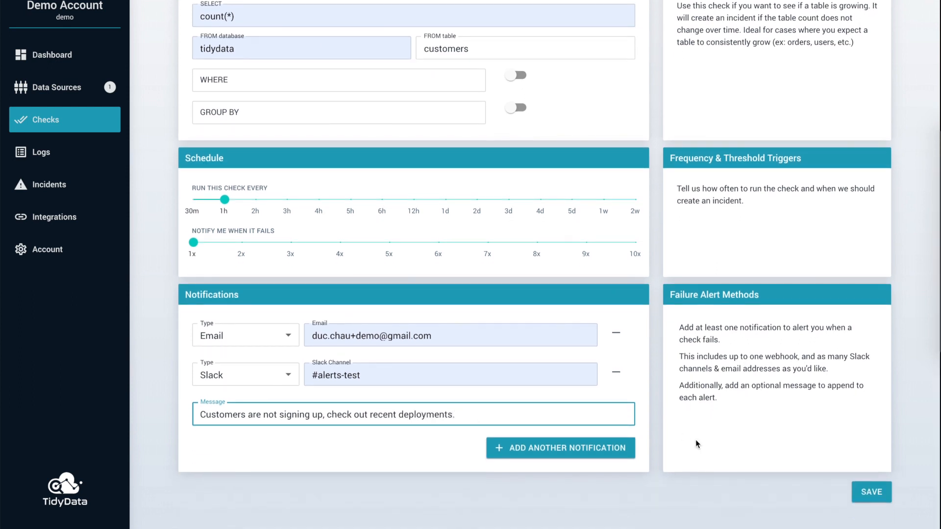
left_click(867, 488)
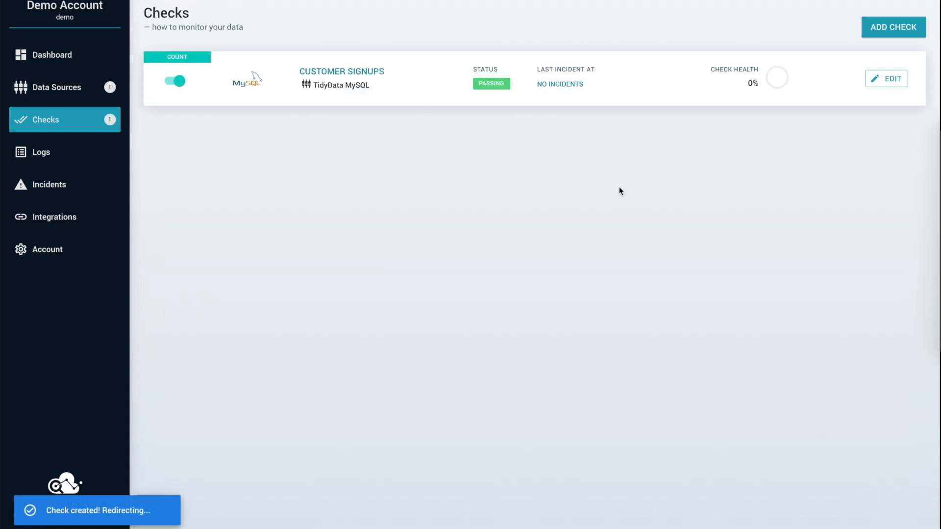
Step: Start another check named Clicks vs Impressions on TidyData MySQL and set its type to Assert
left_click(877, 32)
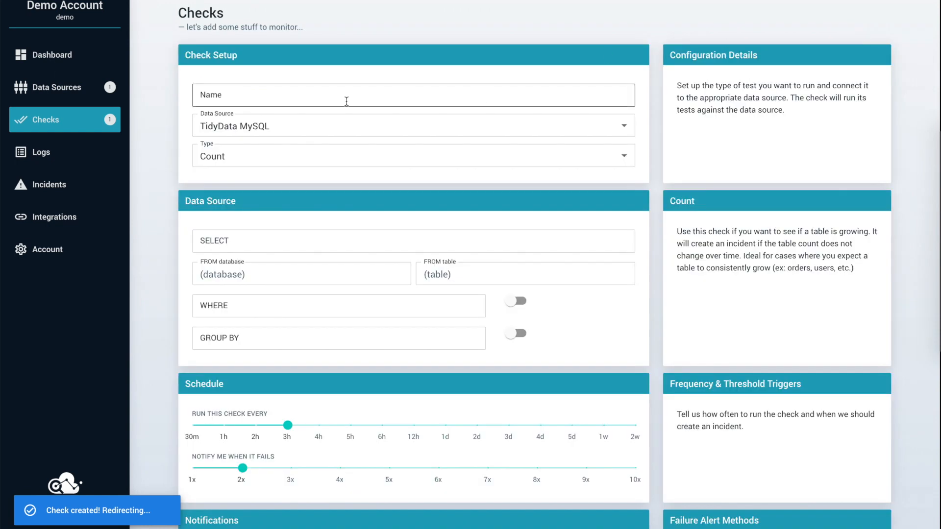
left_click(346, 101)
type("Cli")
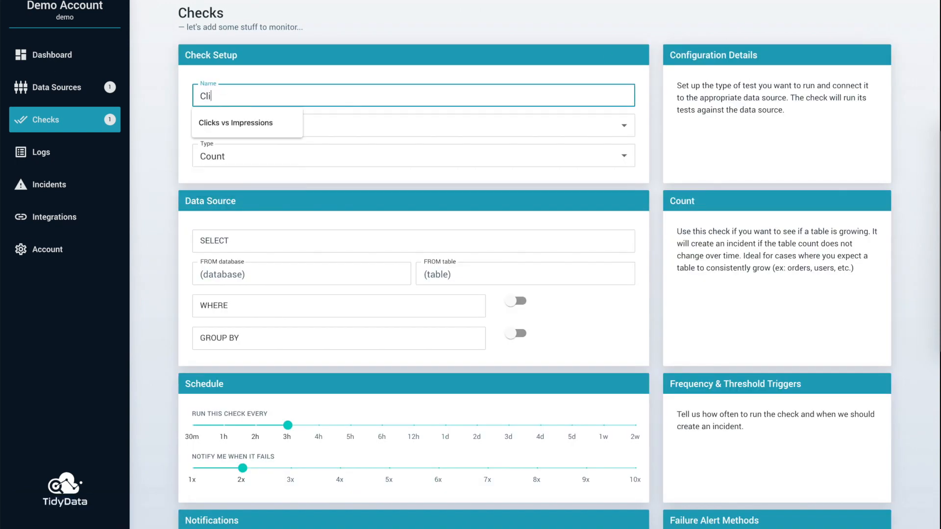
key("Down")
key("Tab")
left_click(314, 157)
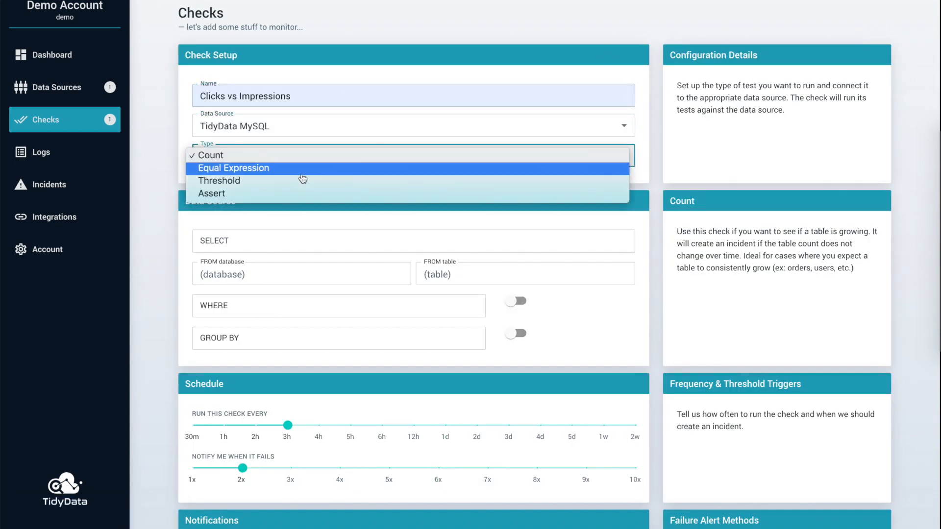
left_click(300, 193)
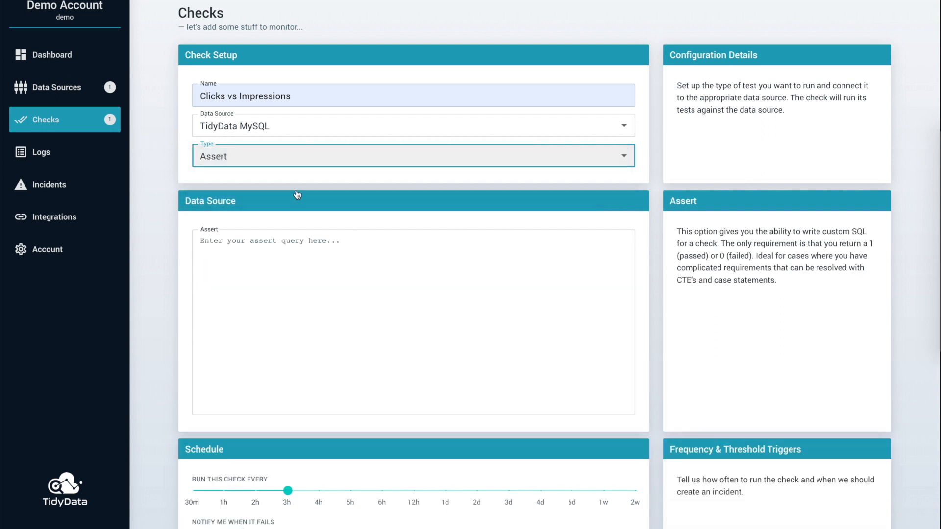
Step: Write the assert query "SELECT CASE WHEN sum(clicks) > sum(impressions) THEN 0 ELSE 1 END as status FROM stats"
left_click(282, 265)
type("SELECT c")
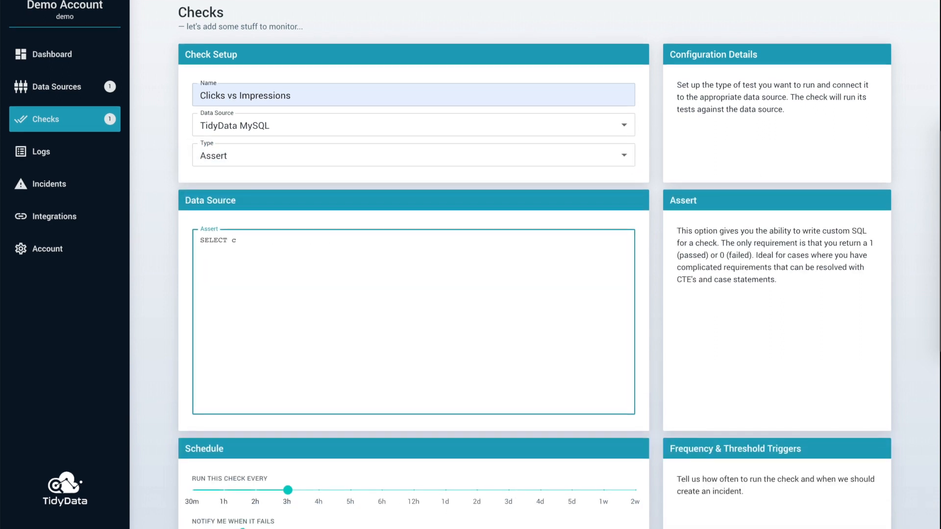
key("BackSpace")
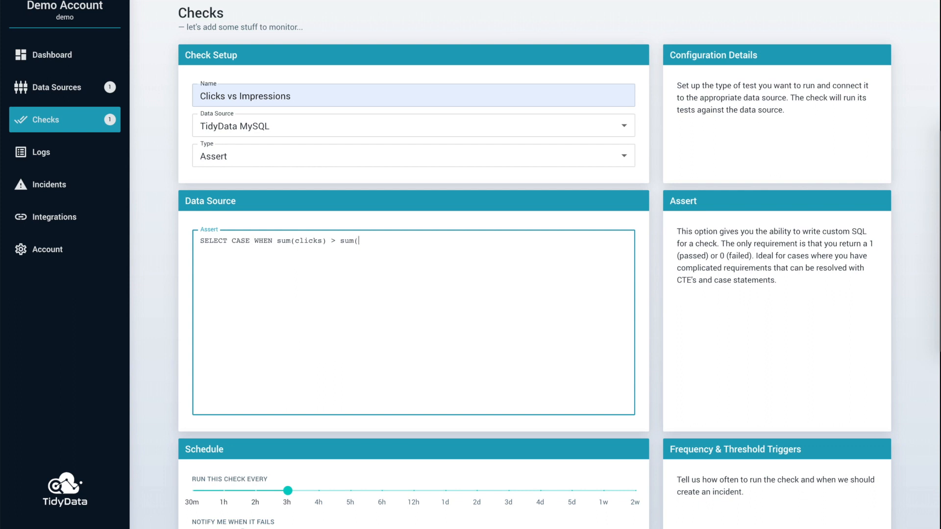
type("THEN 0 ELSE 1 END as status")
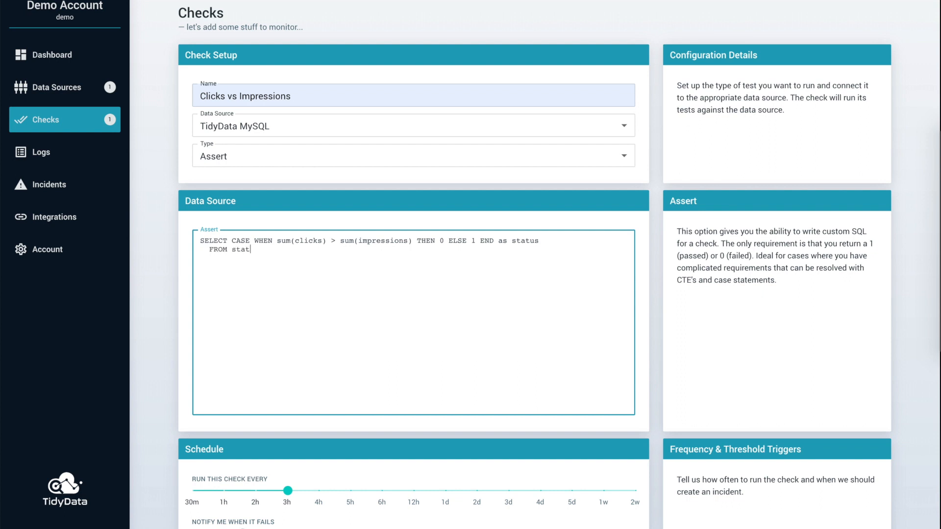
Step: Schedule the Clicks vs Impressions check to run every 30m and notify when it fails 1x
scroll(276, 341, "down", 3)
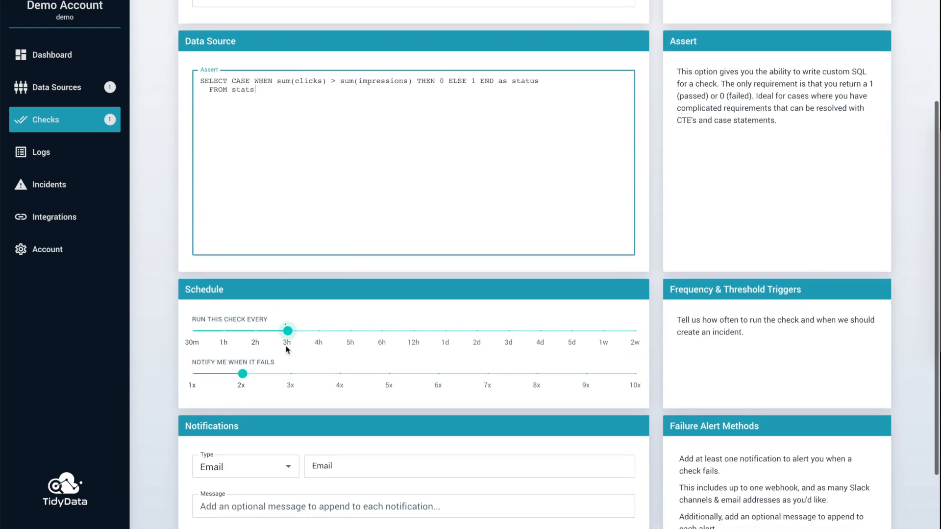
left_click_drag(286, 331, 193, 331)
left_click_drag(237, 376, 168, 376)
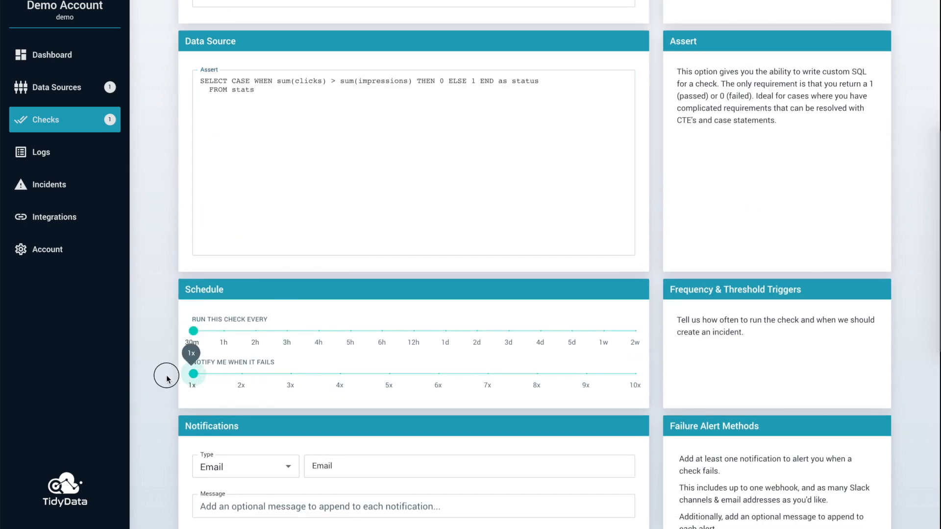
Step: Set the check's notification type to Slack and its channel to #alerts-test
left_click(274, 465)
left_click(274, 479)
left_click(353, 468)
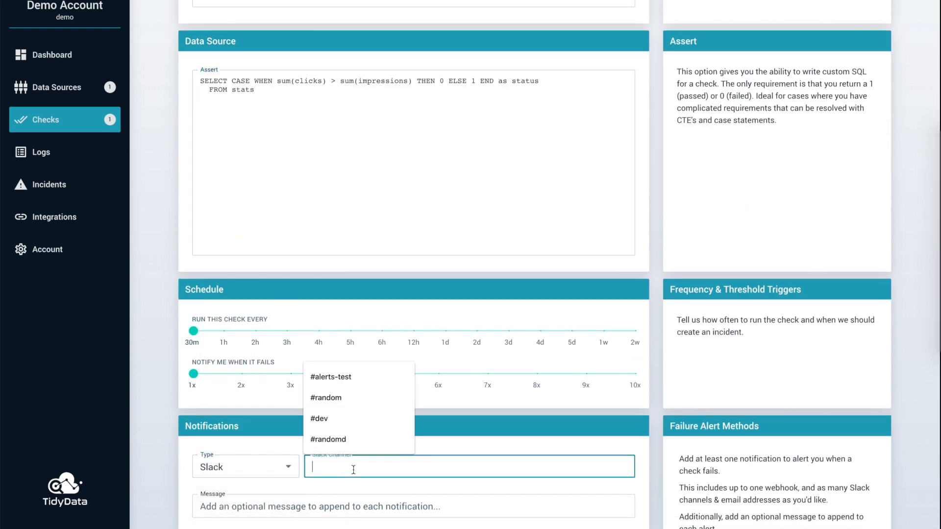
left_click(354, 381)
scroll(357, 383, "down", 3)
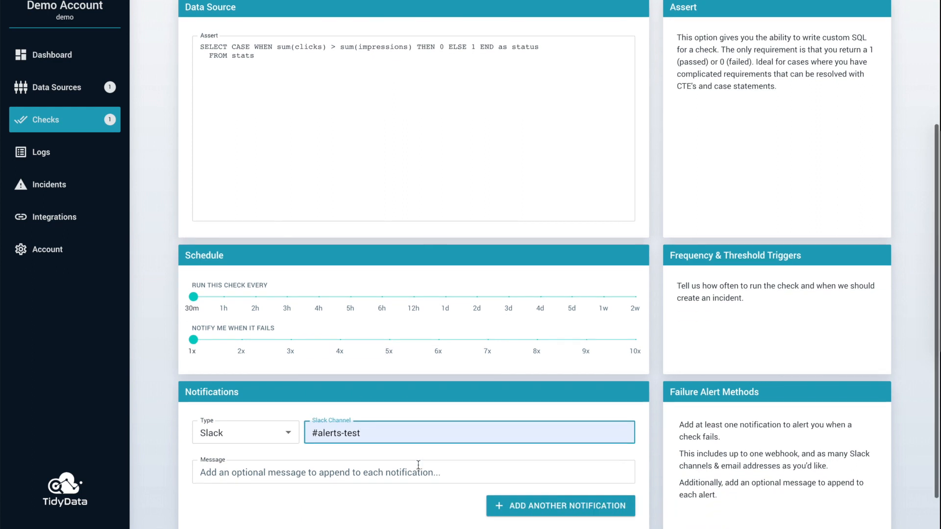
Step: Add the notification message "Clicks should never be > then impressions" and save the Clicks vs Impressions check
left_click(403, 420)
type("Clicks shoul")
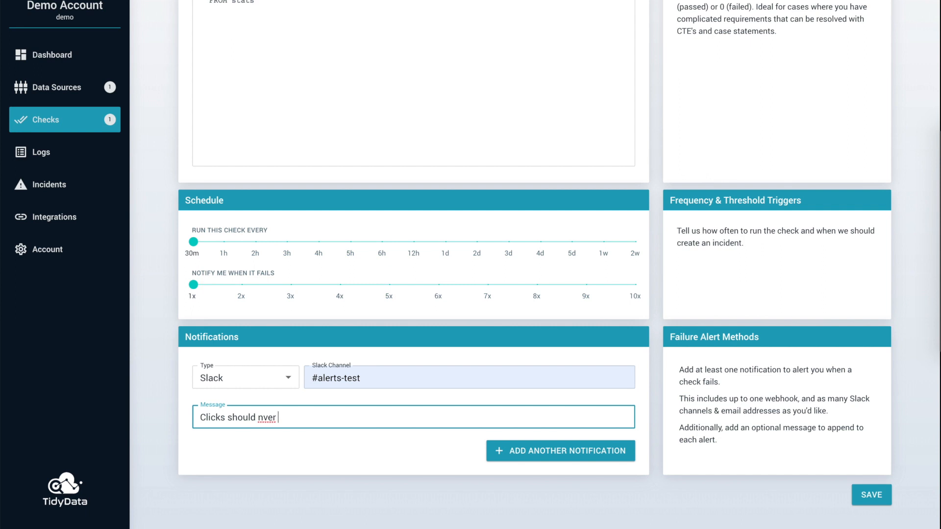
type("d never be > then impressions")
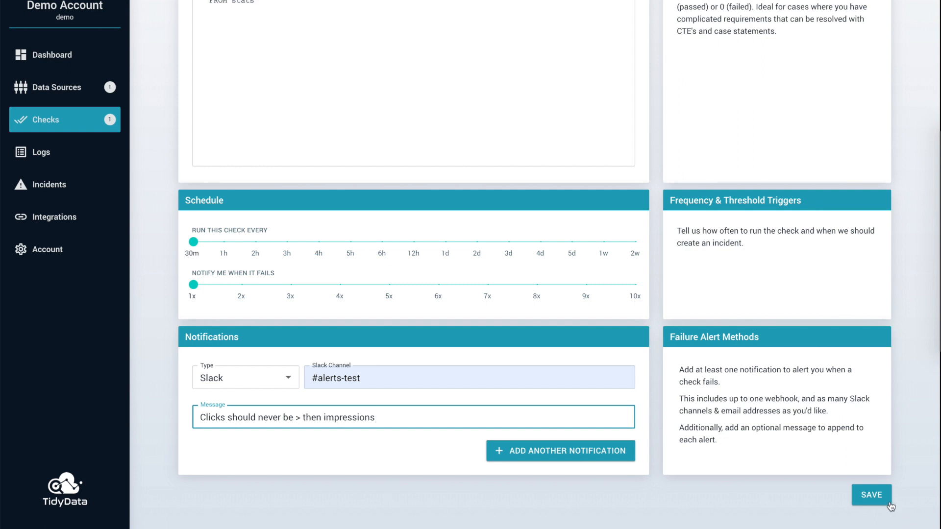
left_click(890, 507)
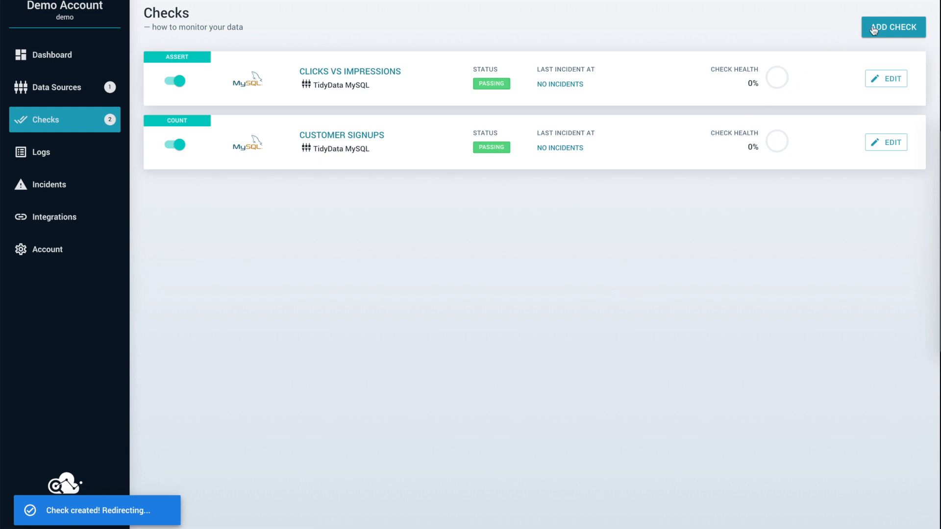
Step: Start another check named Orders vs Fulfillment and set its type to Equal Expression
left_click(873, 29)
left_click(414, 98)
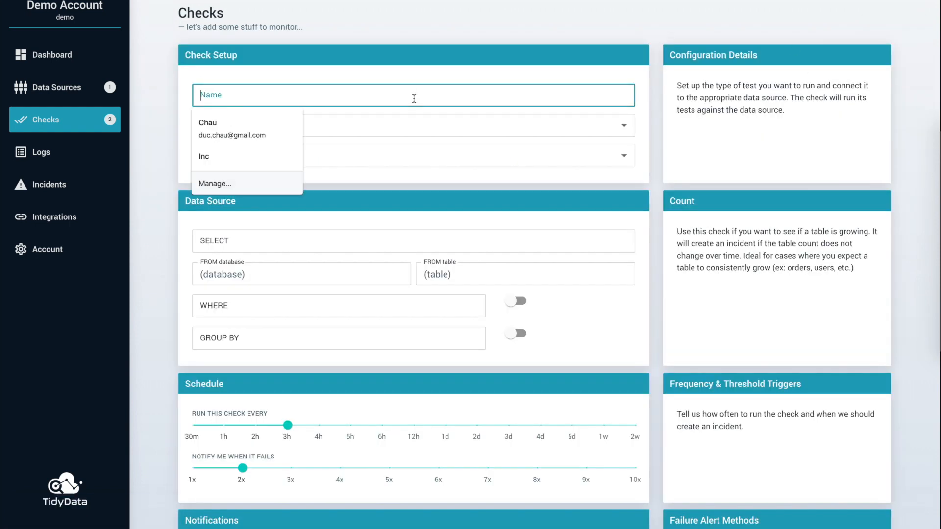
type("Orders vs Fulfillment")
left_click(318, 122)
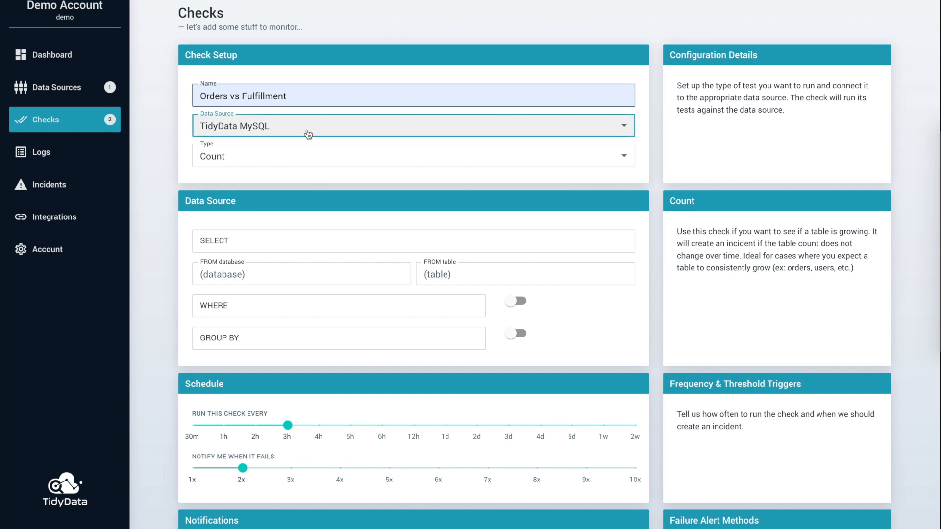
left_click(279, 156)
left_click(280, 169)
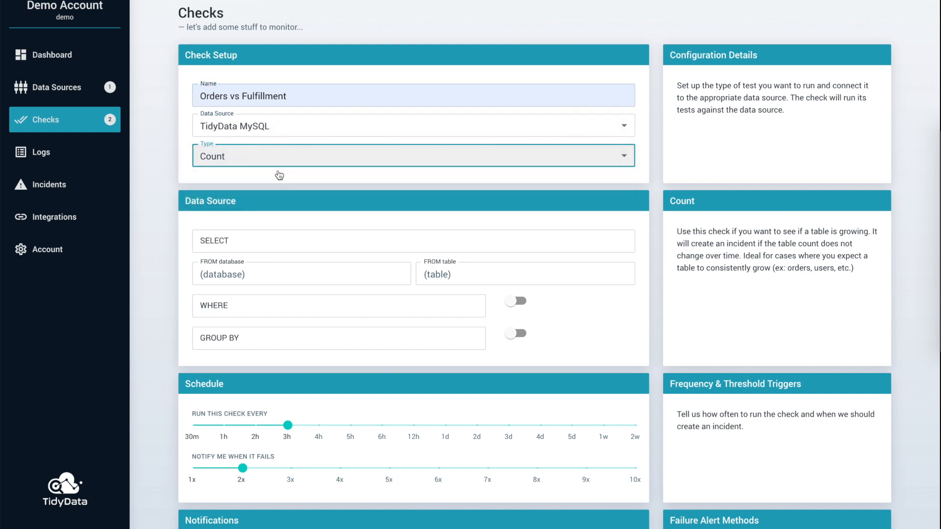
Step: Define the first expression as count(*) from database tidydata, table orders, where status="completed"
left_click(258, 250)
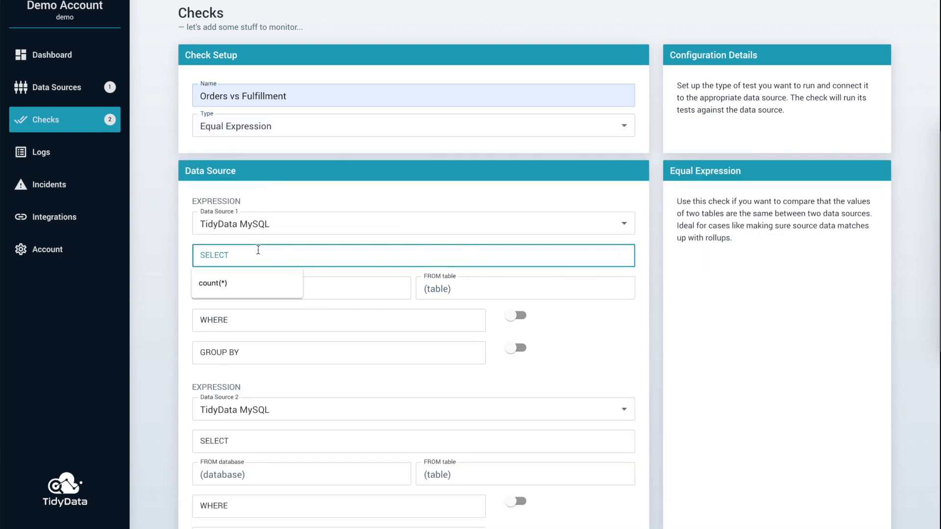
left_click(237, 283)
left_click(240, 289)
left_click(237, 315)
left_click(447, 289)
left_click(434, 315)
left_click(361, 321)
left_click(276, 346)
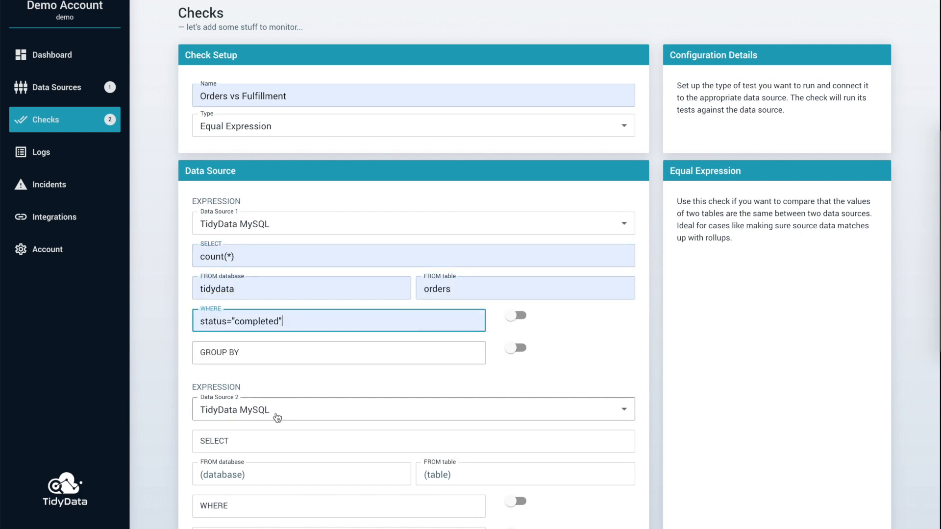
Step: Define the second expression as count(*) from database tidydata, table fulfillment, where status = "completed"
scroll(273, 420, "down", 3)
left_click(275, 362)
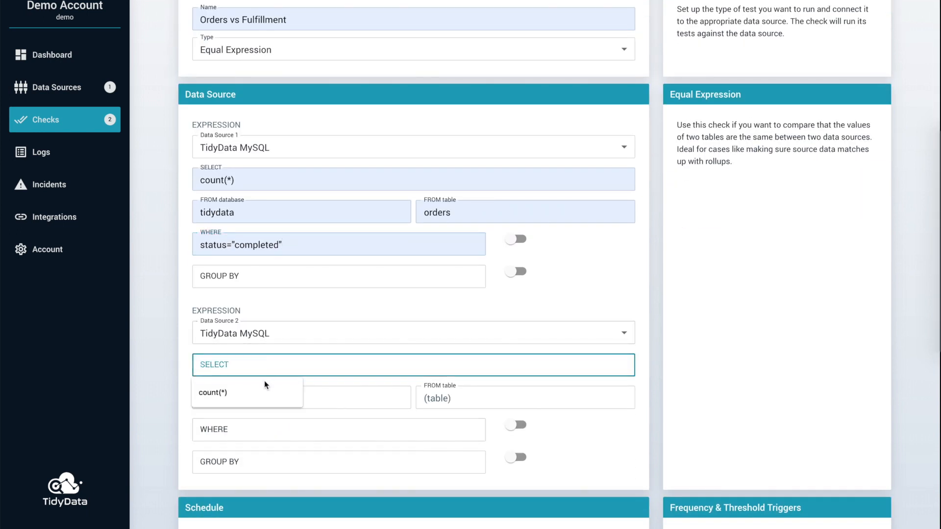
left_click(264, 388)
left_click(260, 395)
left_click(252, 426)
left_click(470, 398)
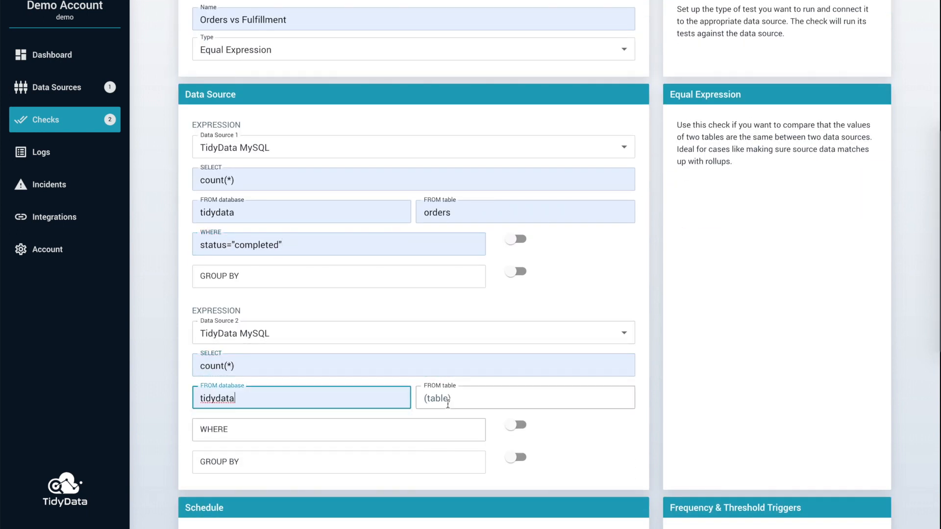
left_click(447, 424)
left_click(367, 426)
left_click(273, 457)
Step: Schedule the Orders vs Fulfillment check to run every 1h and notify when it fails 1x
scroll(273, 457, "down", 10)
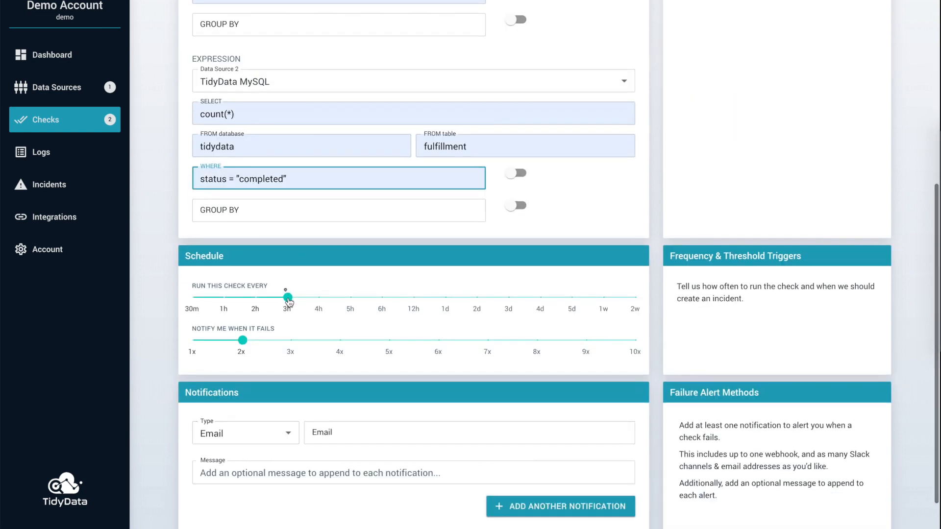
left_click_drag(287, 297, 224, 297)
left_click_drag(246, 347, 192, 341)
Step: Notify through PagerDuty with the message "Look into why there is a mismatch between orders & fulfillment records" and save the check
left_click(265, 434)
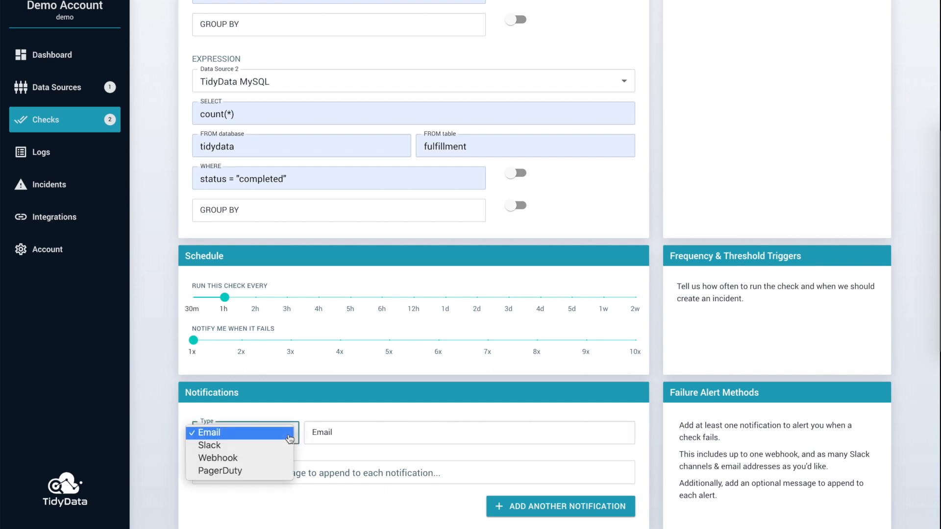
left_click(278, 475)
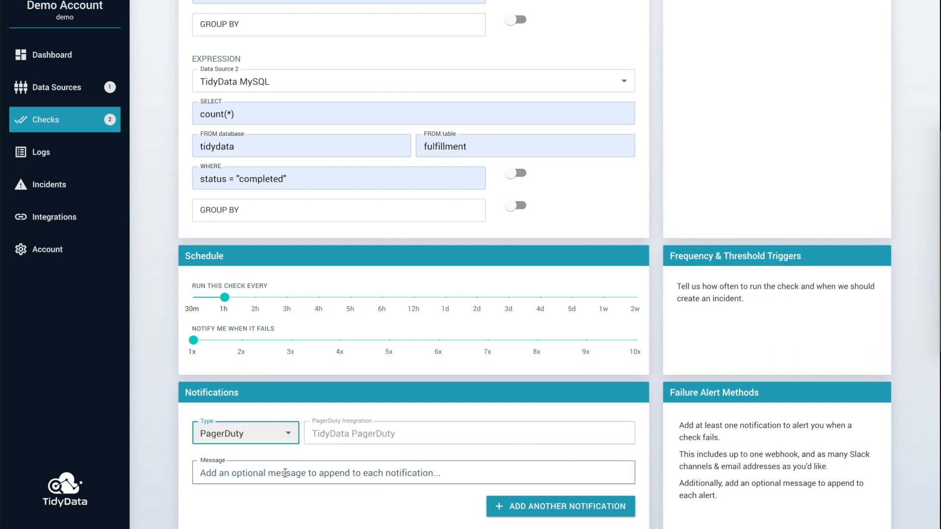
left_click(278, 474)
type("L")
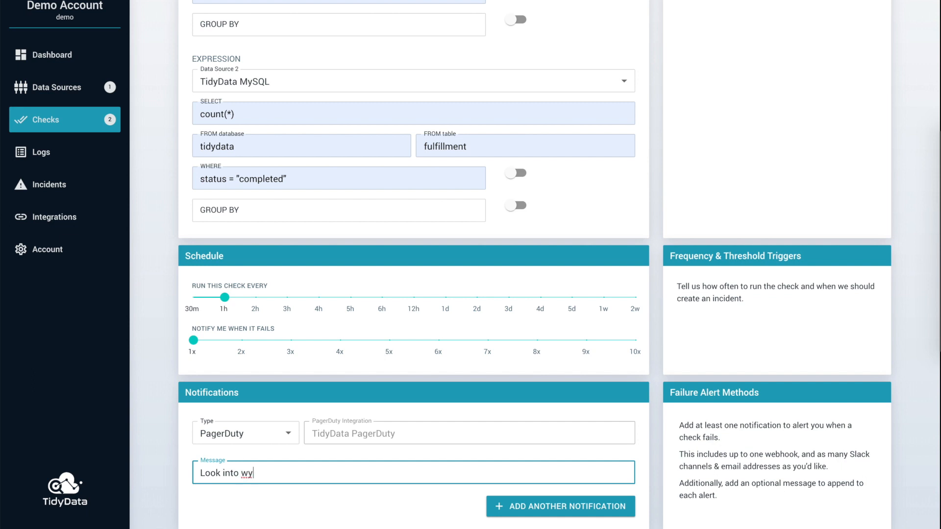
type("ook into way there is a mismatc")
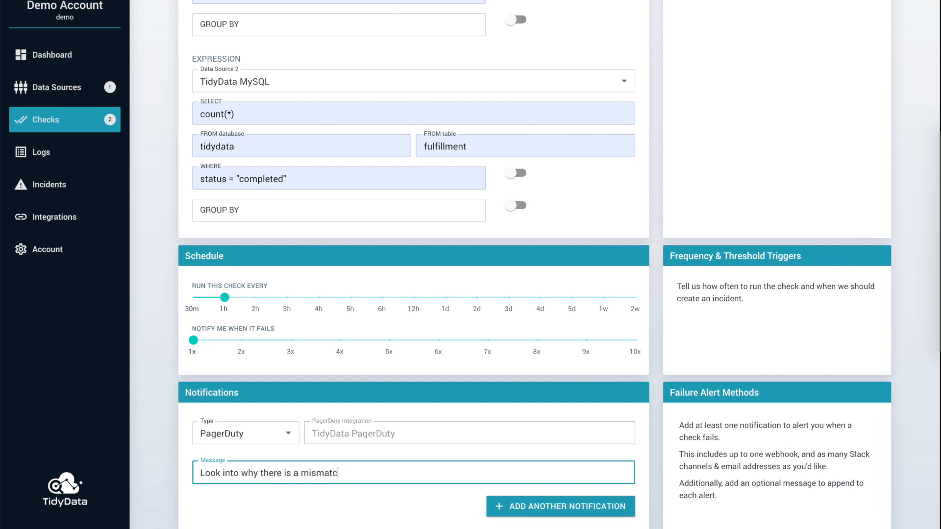
type("tween orders & fulfillment records")
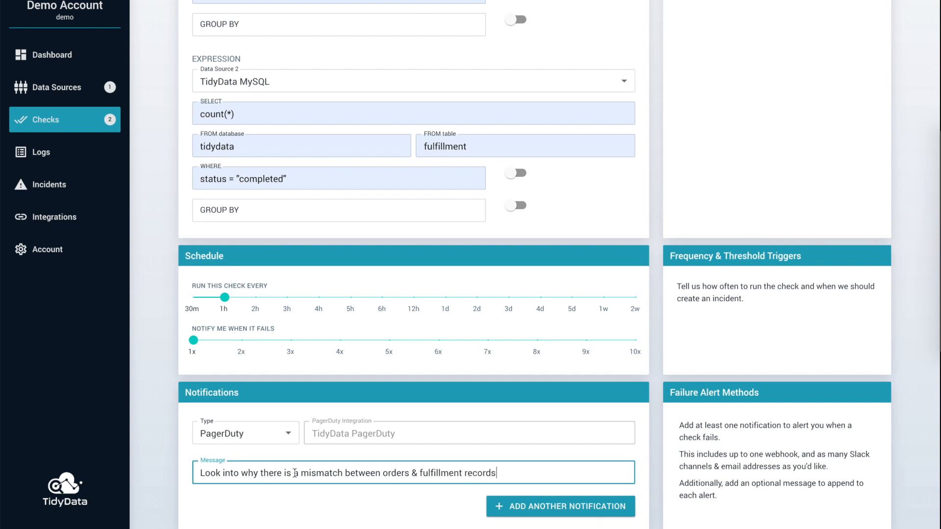
scroll(753, 462, "down", 2)
left_click(877, 492)
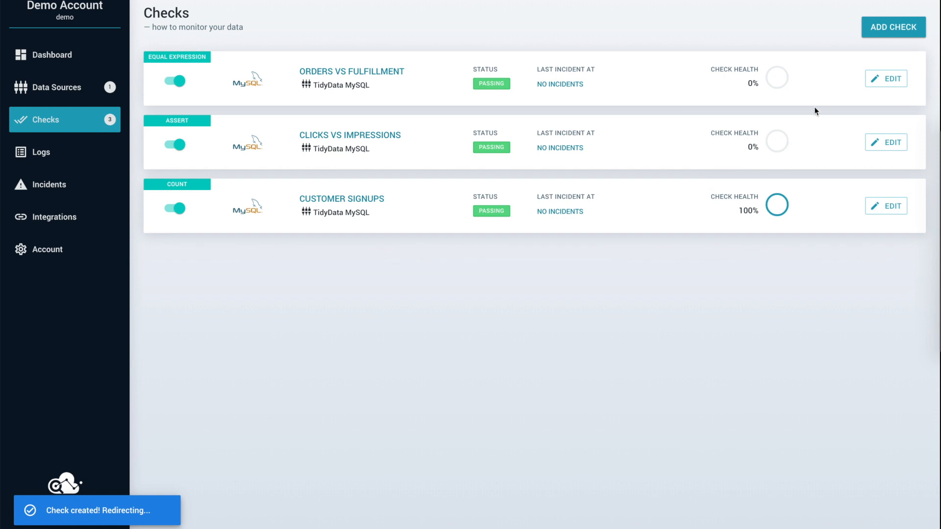
Step: Start another check named Hourly order throughput on TidyData MySQL and set its type to Threshold
left_click(893, 26)
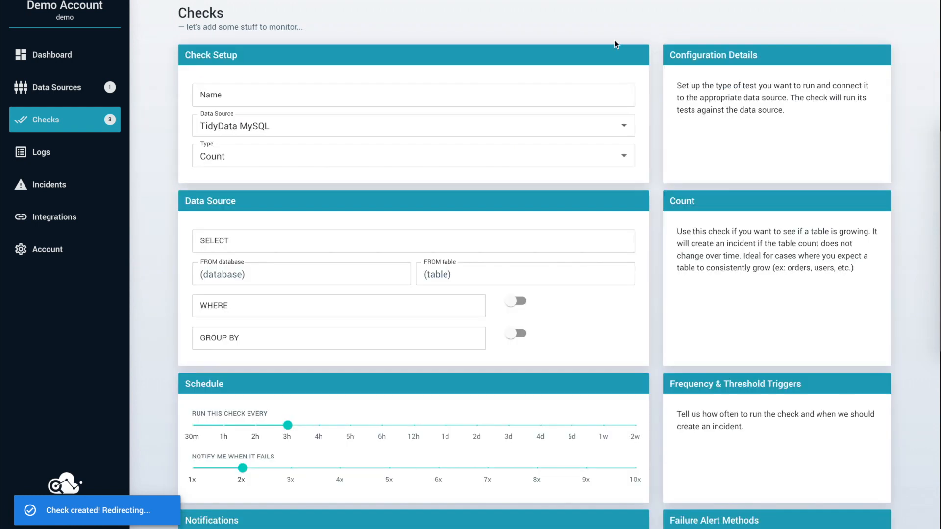
left_click(405, 90)
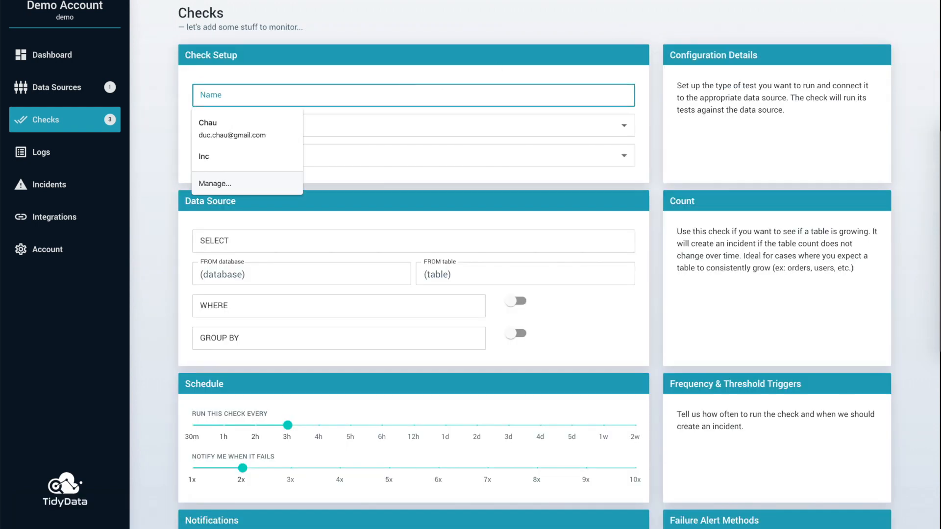
type("Hourly")
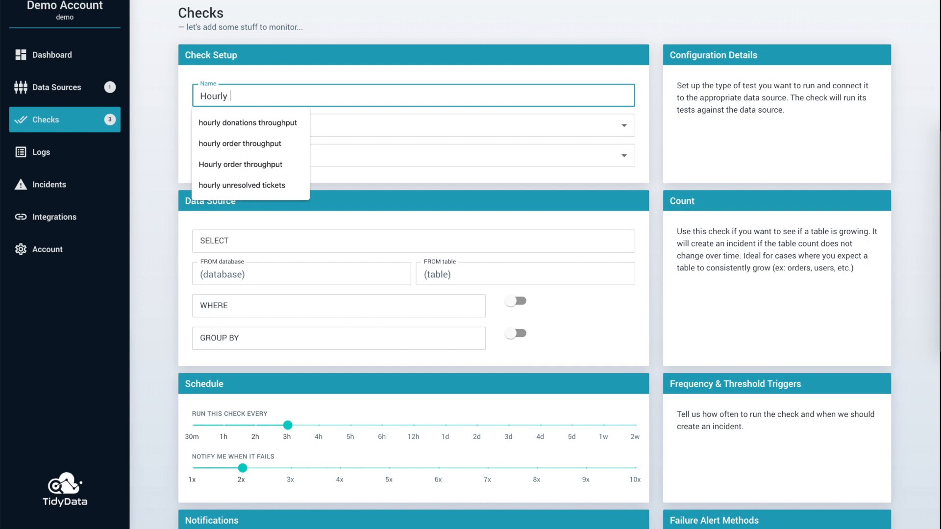
type("er")
key("Down")
key("Return")
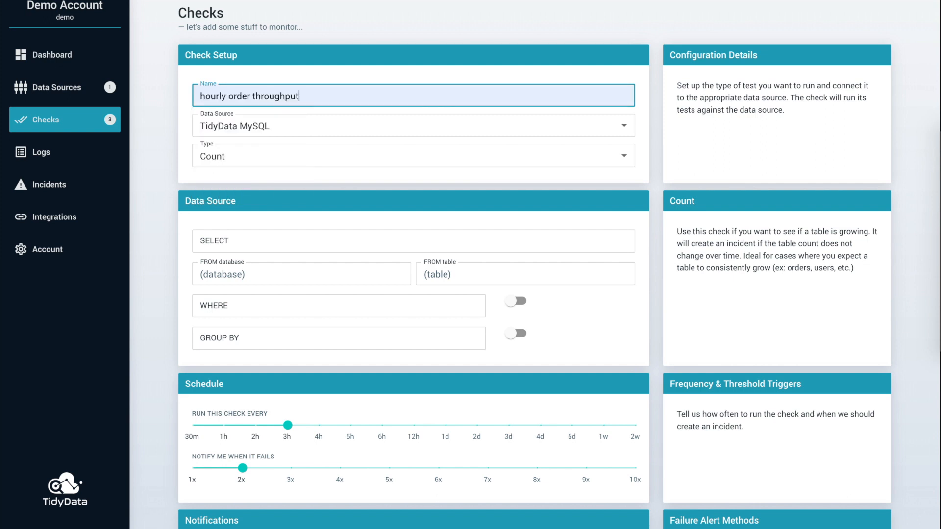
left_click(204, 94)
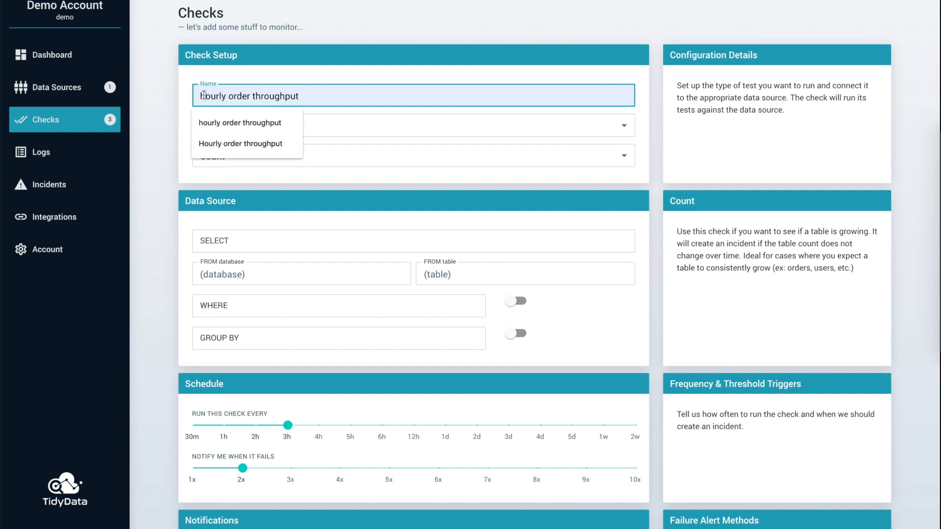
key("BackSpace")
type("H")
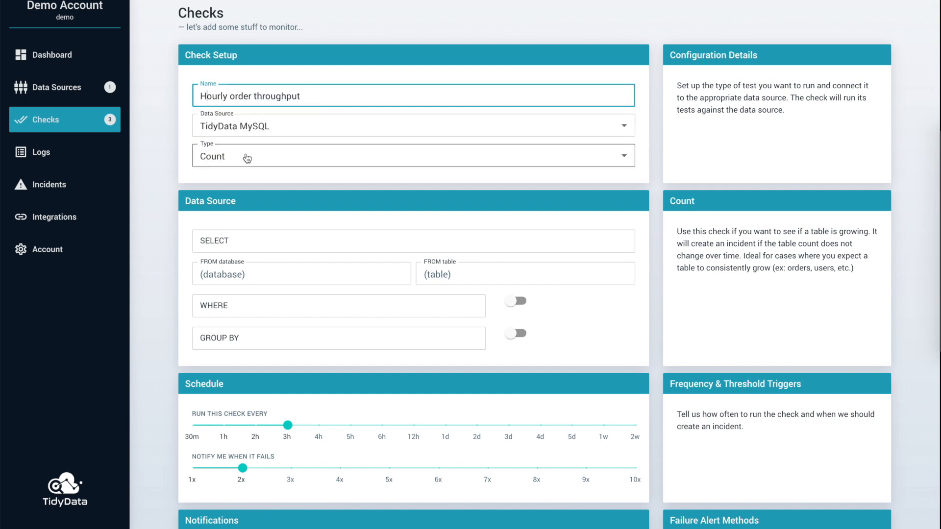
left_click(247, 160)
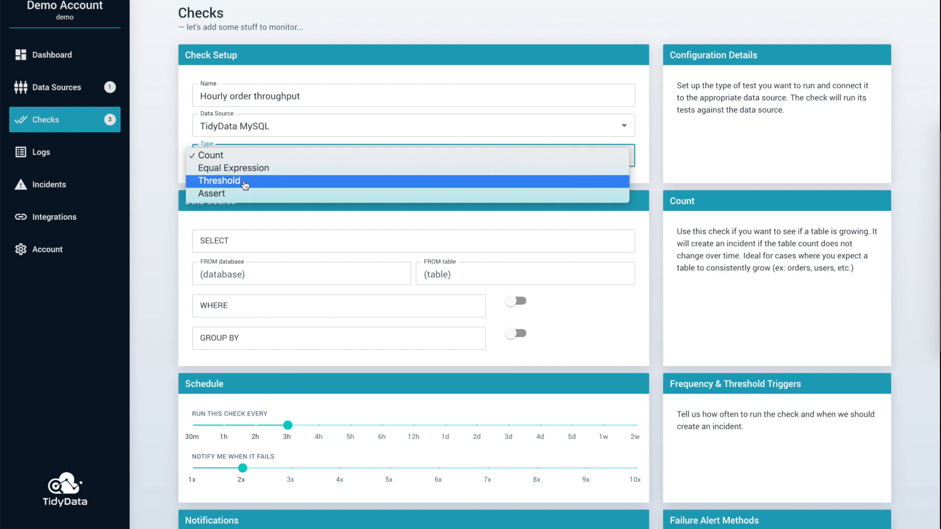
left_click(246, 181)
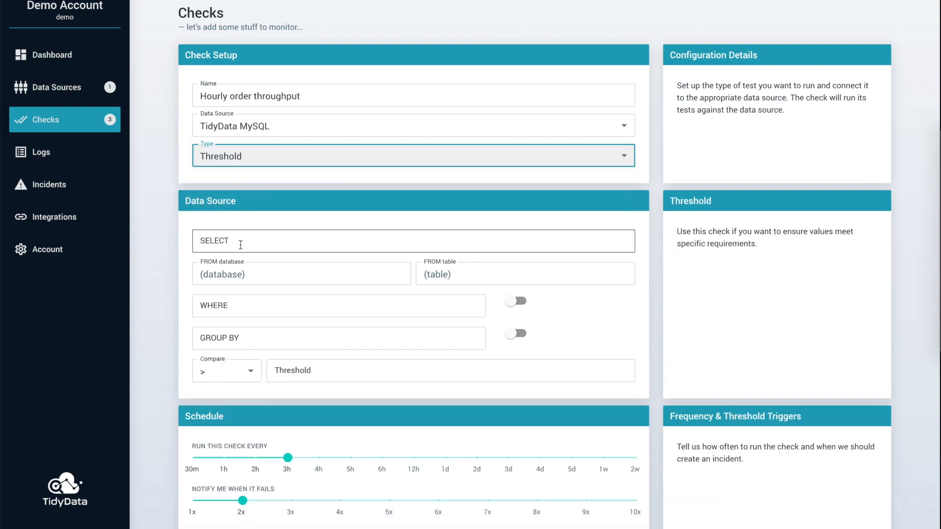
Step: Define the threshold query as count(*) from database tidydata, table orders, where hour(now()) = hour(created)
left_click(239, 245)
left_click(234, 274)
left_click(234, 274)
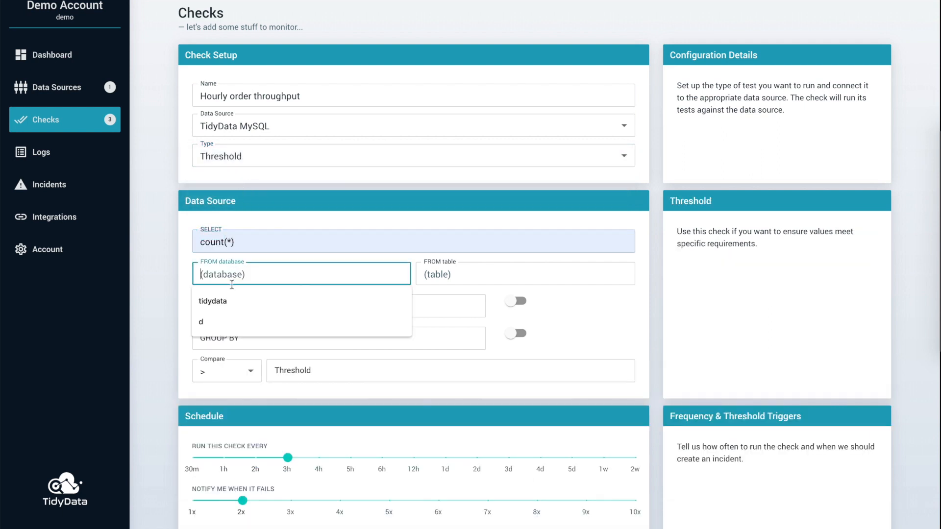
left_click(215, 300)
left_click(440, 275)
type("or")
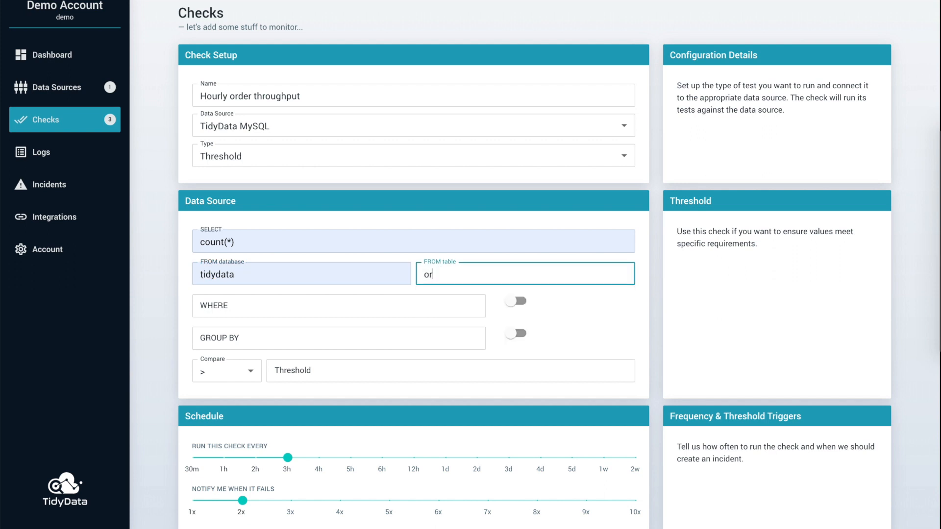
type("ders")
left_click(349, 305)
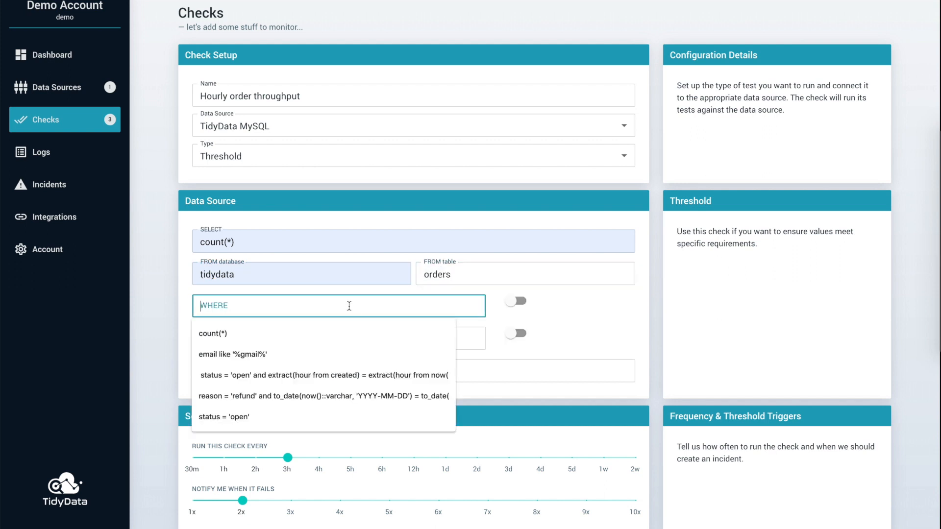
type("hour(now(")
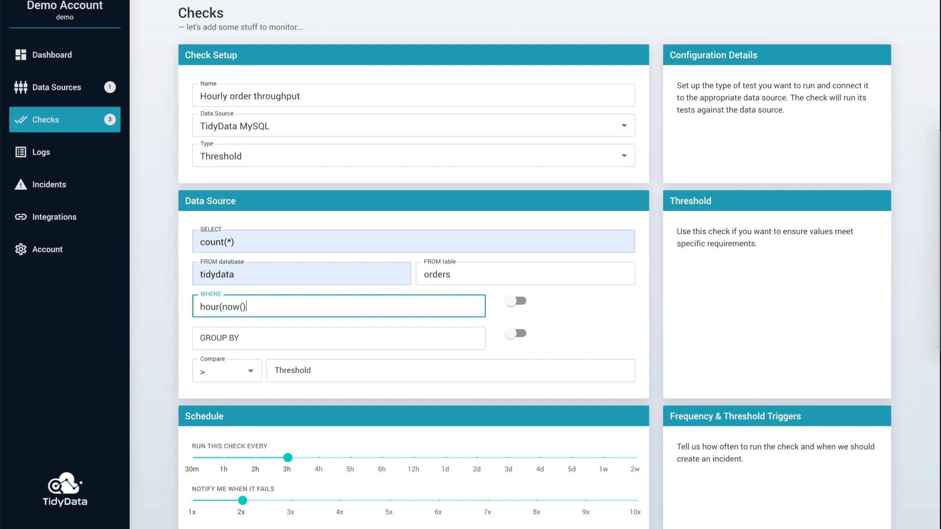
type(")) = hour(created")
Step: Set the check's comparison to < and its threshold to 5000
left_click(244, 373)
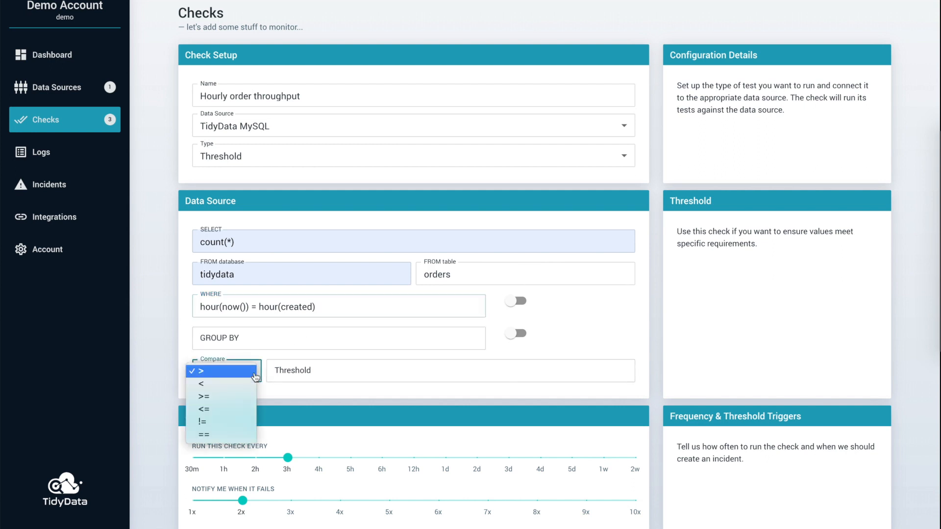
left_click(245, 388)
left_click(290, 371)
type("5000")
Step: Schedule the Hourly order throughput check to run every 30m and notify when it fails 1x
left_click(288, 460)
left_click_drag(287, 461, 193, 458)
left_click_drag(242, 500, 193, 501)
Step: Set the Hourly order throughput check's notification type to PagerDuty
scroll(369, 484, "down", 4)
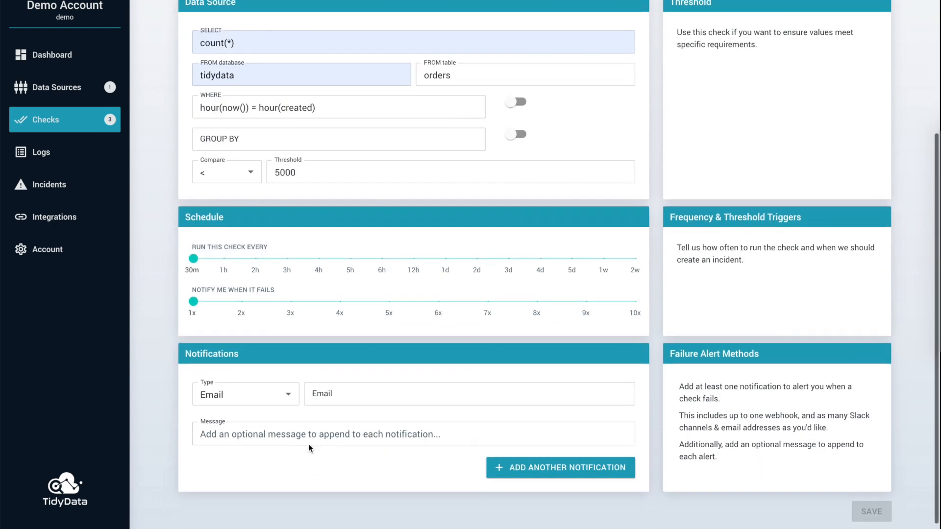
left_click(290, 392)
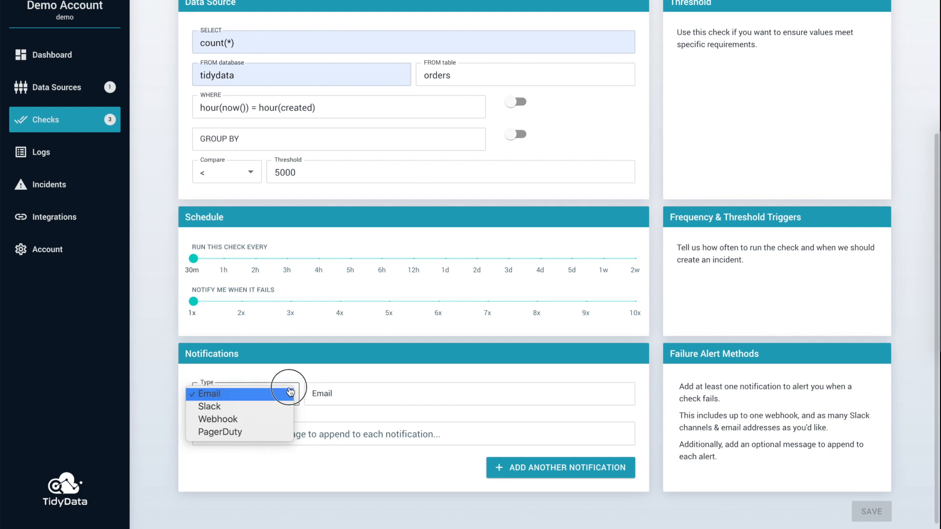
left_click(273, 432)
Step: Add the notification message "Hourly number of orders don't meet our average. Check ETL job" and save the check
left_click(273, 434)
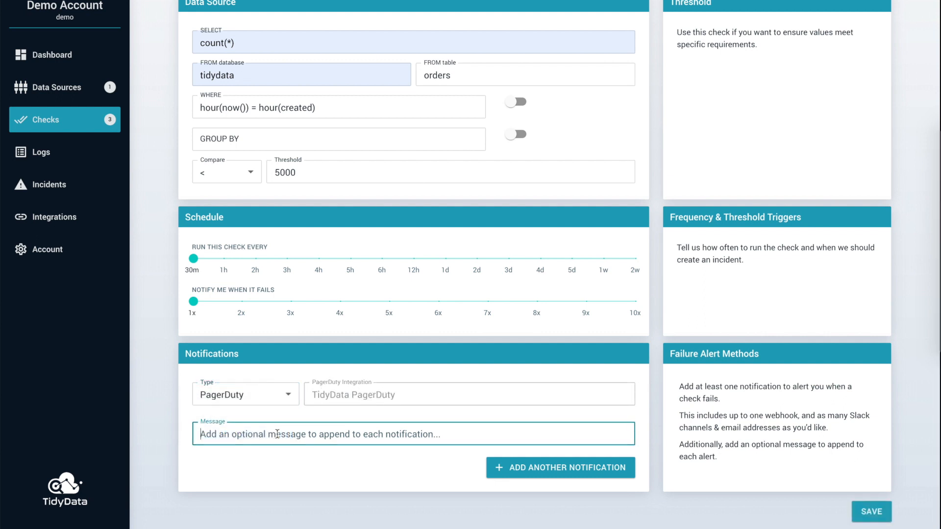
type("Hourly number of hour")
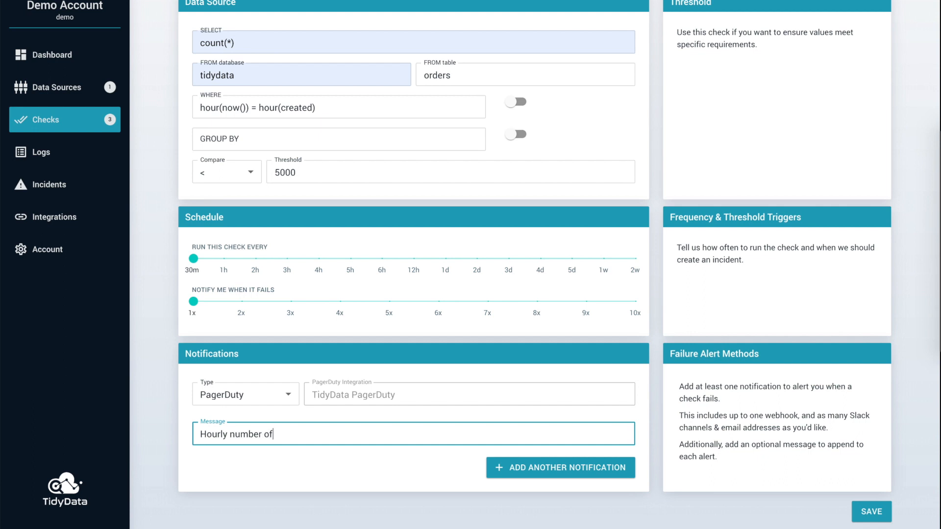
key("BackSpace")
key("BackSpace")
key("BackSpace")
type("orders don't meet our")
scroll(535, 265, "up", 1)
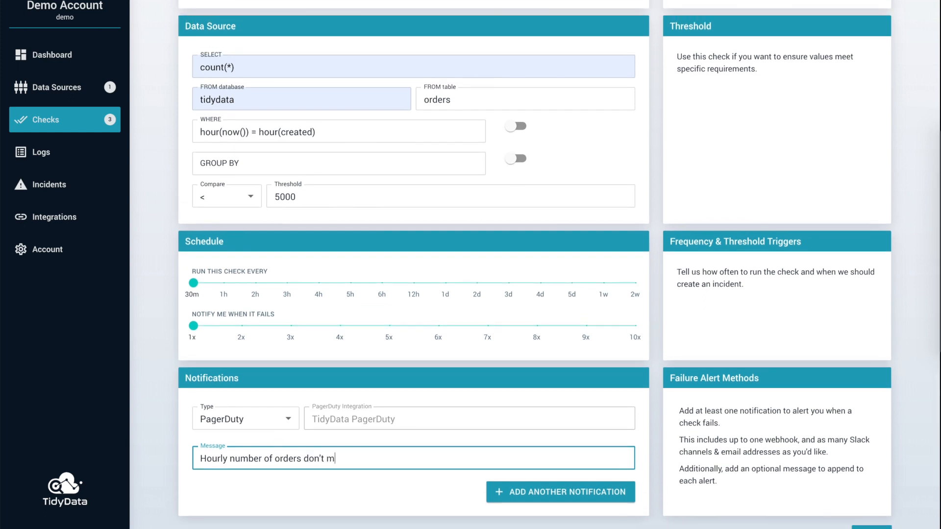
type("average. Chee")
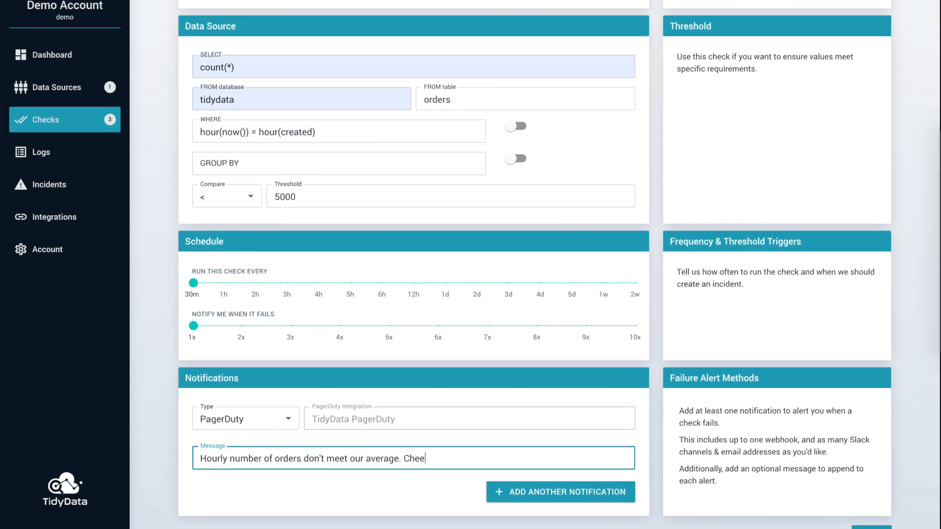
type("heck ETL job.")
left_click(871, 527)
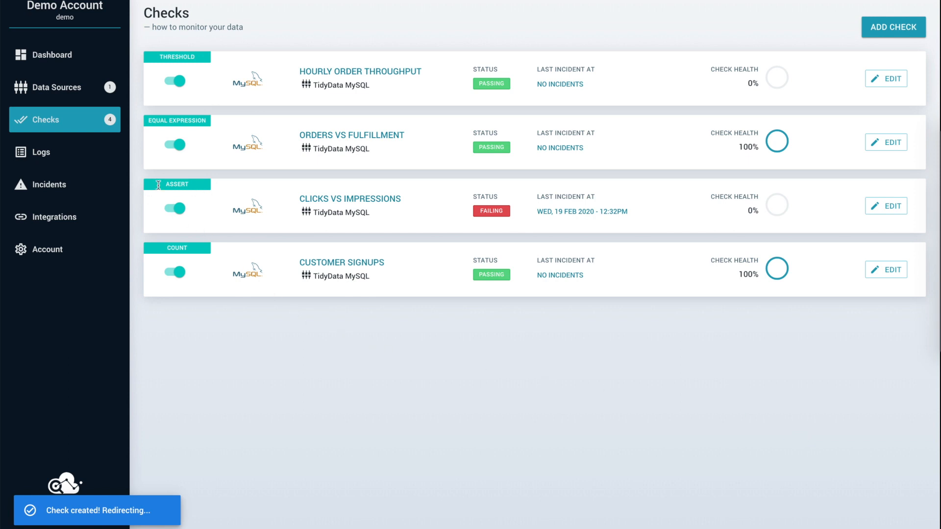
Step: Review the recent check logs and recent incidents, and visit the integrations page
left_click(68, 160)
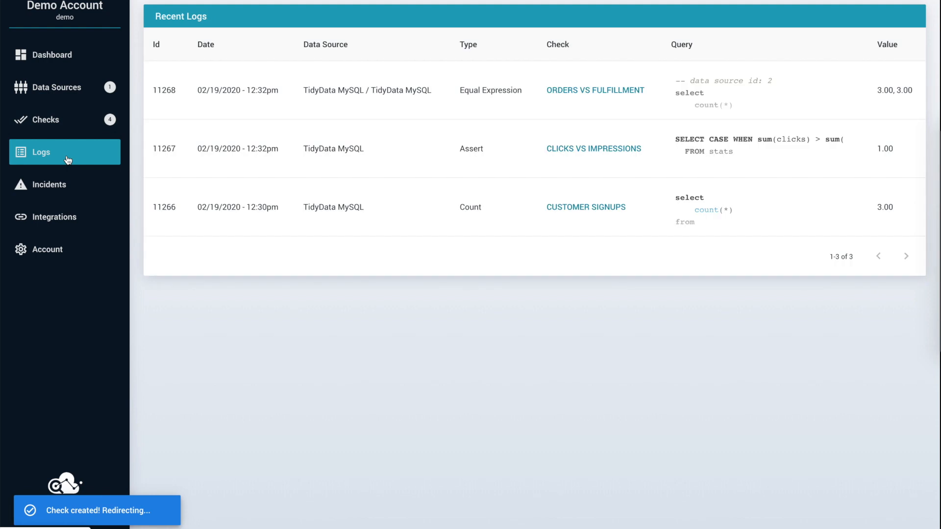
left_click(57, 186)
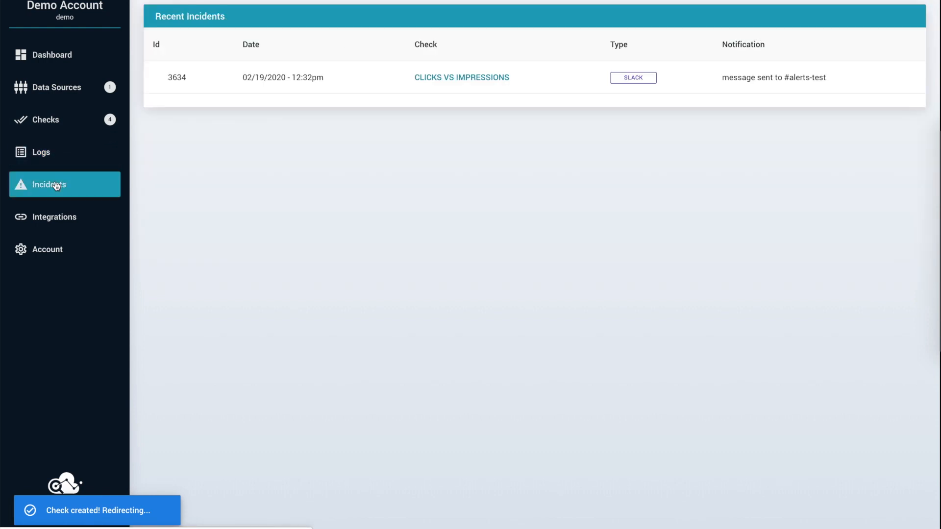
left_click(46, 219)
Step: Open the account settings and sign out of the demo account
left_click(48, 260)
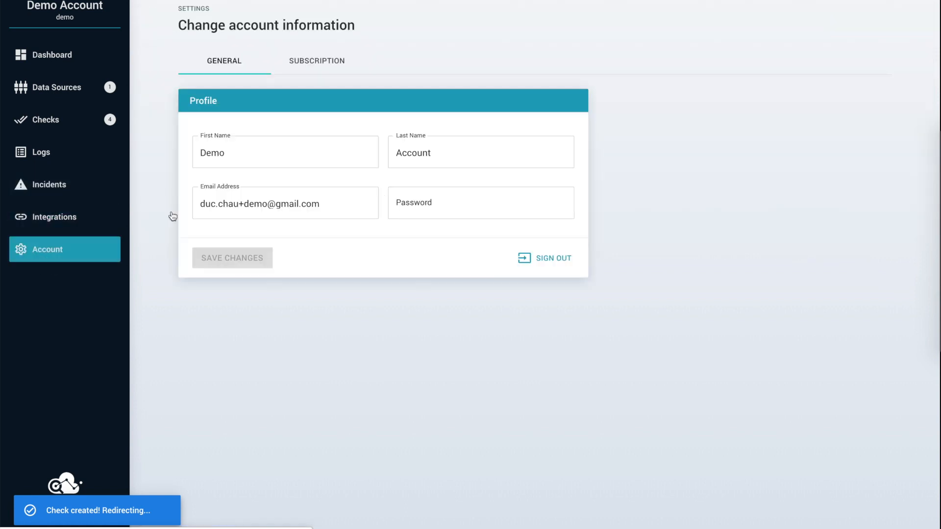
left_click(548, 260)
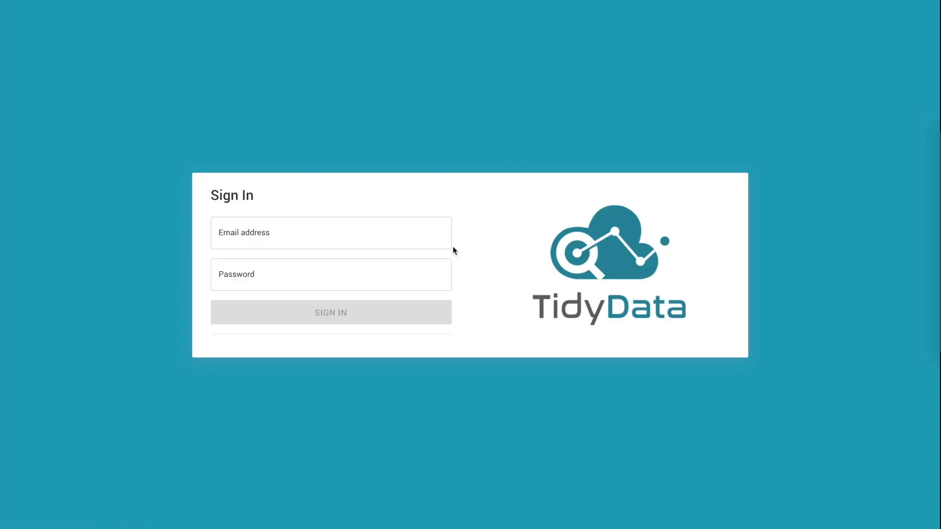